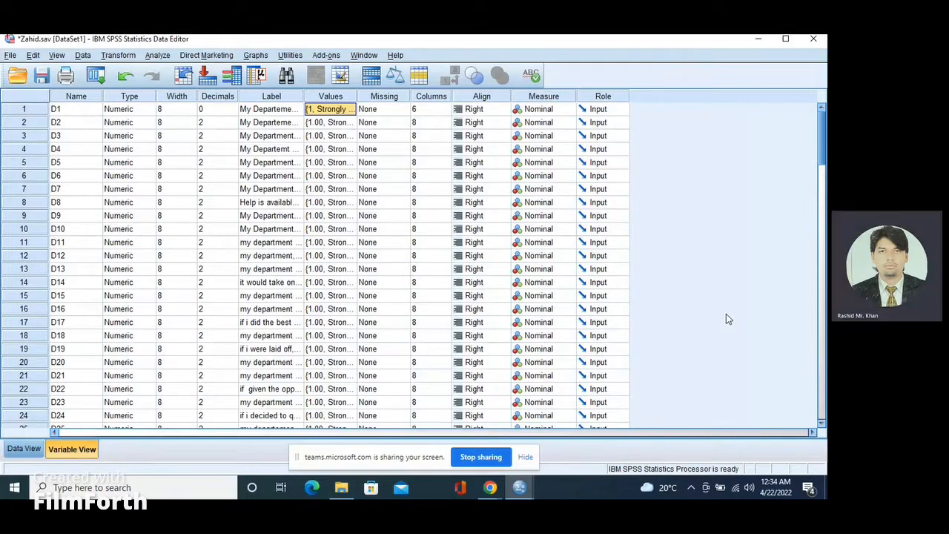
# - Review the variable list, marking the three item groups D1 to D36, AT1 to AT30 and T1 to T30
pyautogui.click(74, 111)
pyautogui.moveTo(74, 113); pyautogui.dragTo(86, 378)
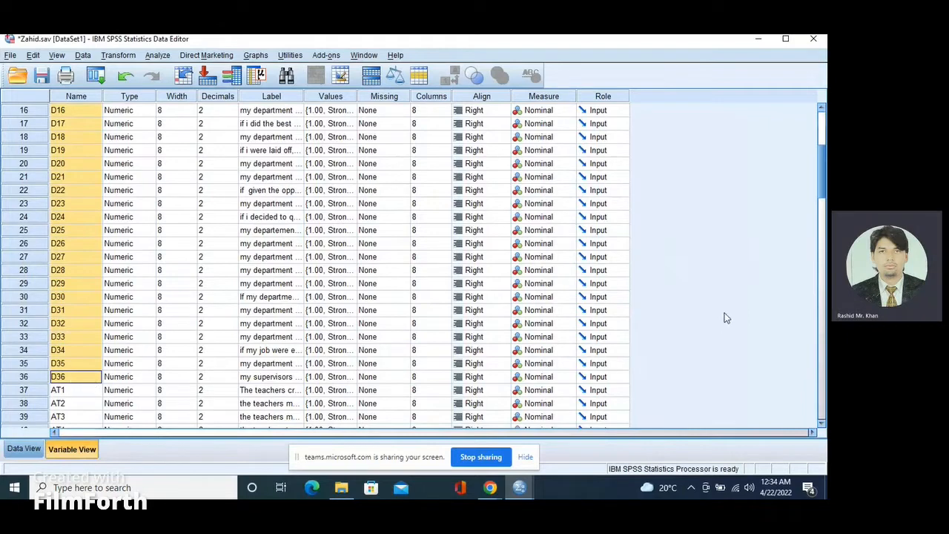
pyautogui.scroll(-2, 748, 295)
pyautogui.scroll(-2, 744, 297)
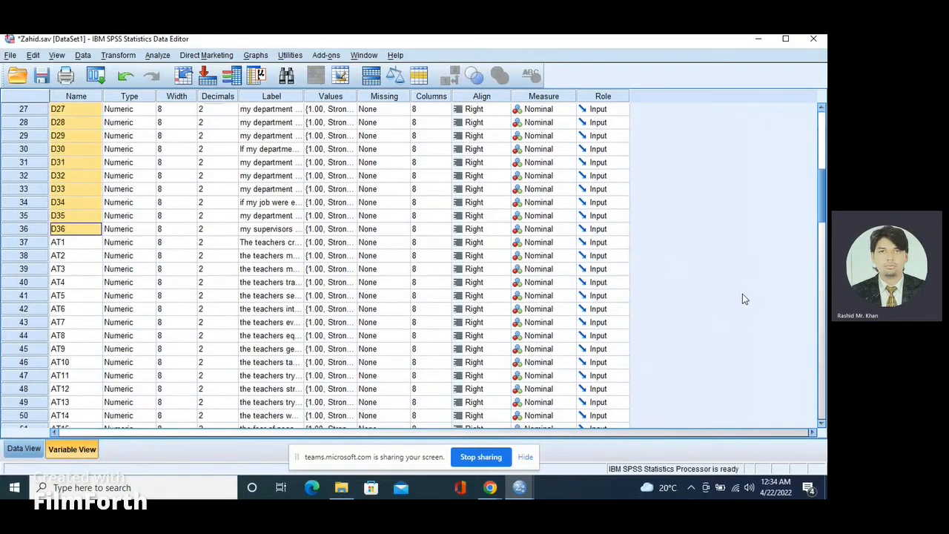
pyautogui.scroll(-1, 740, 295)
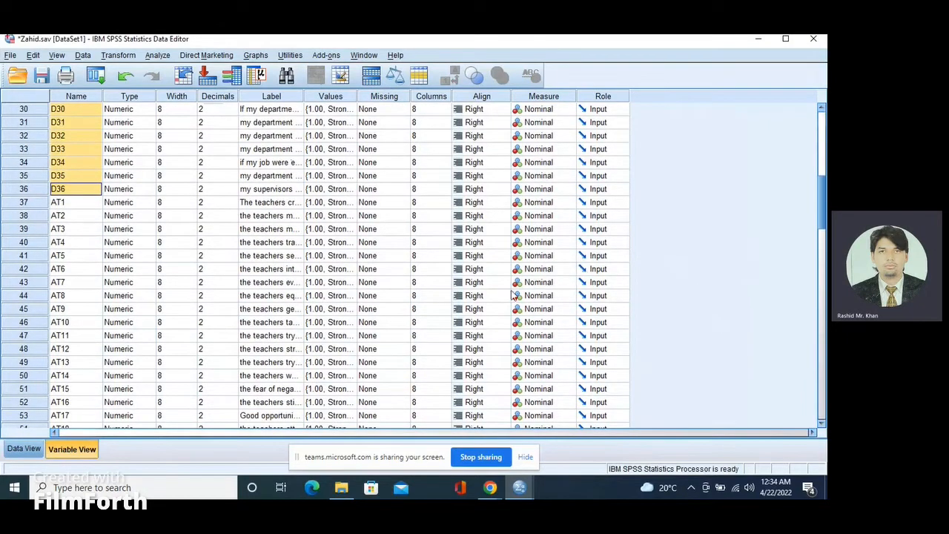
pyautogui.moveTo(77, 205); pyautogui.dragTo(86, 416)
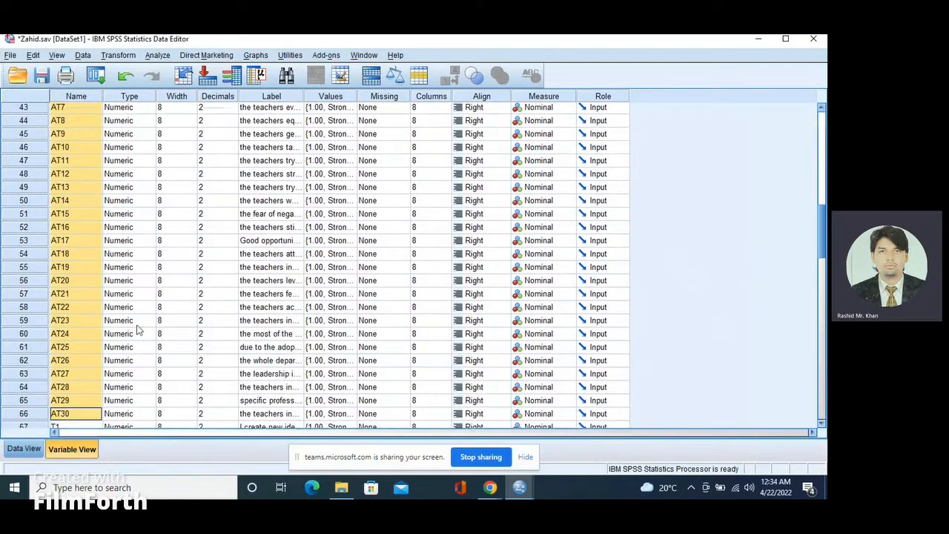
pyautogui.scroll(-3, 138, 323)
pyautogui.scroll(-3, 137, 320)
pyautogui.moveTo(80, 190); pyautogui.dragTo(80, 424)
pyautogui.scroll(-1, 185, 405)
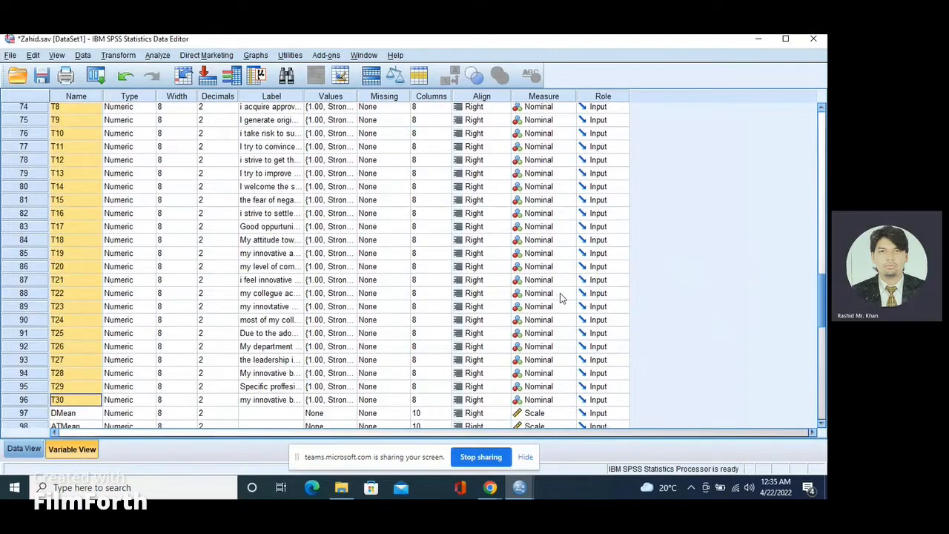
pyautogui.scroll(1, 561, 296)
pyautogui.scroll(15, 561, 297)
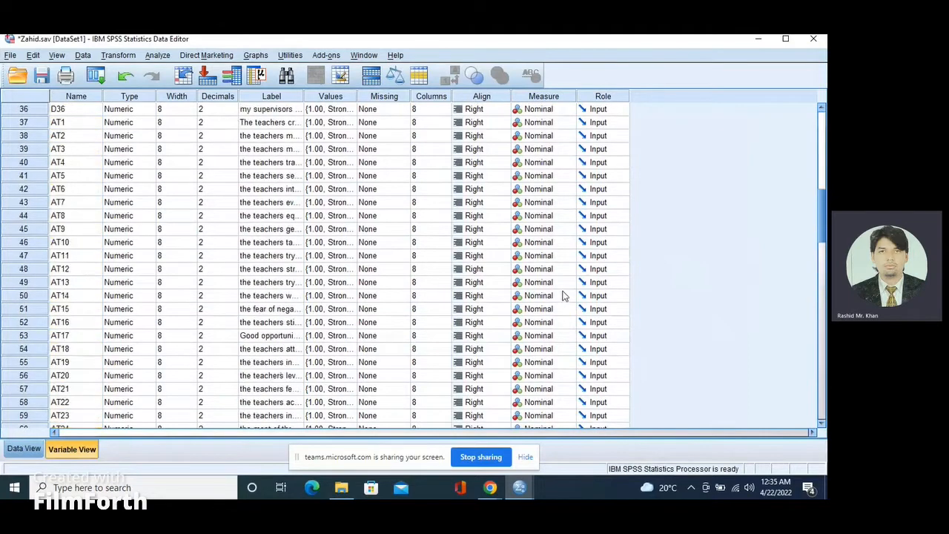
pyautogui.scroll(7, 563, 295)
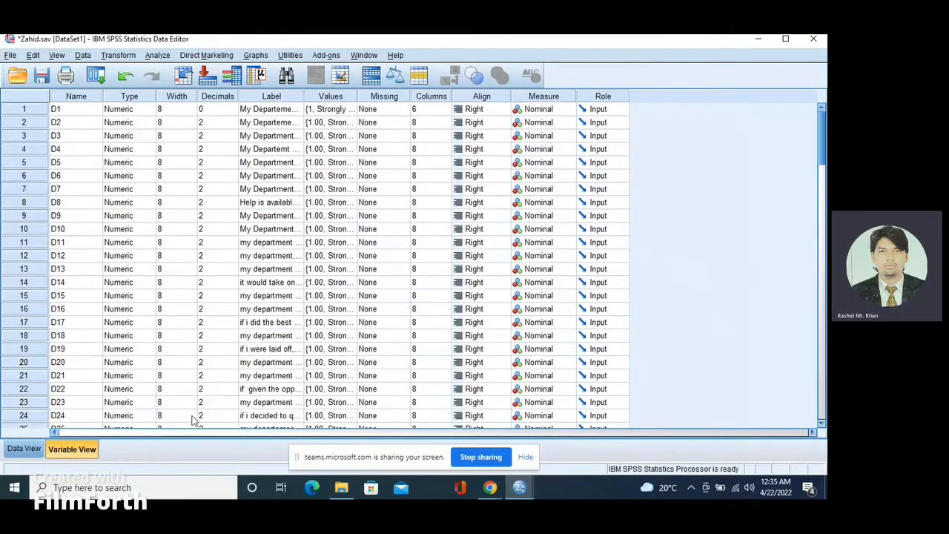
# - View the case data with value labels shown in place of the codes, and return to the numeric codes
pyautogui.click(25, 448)
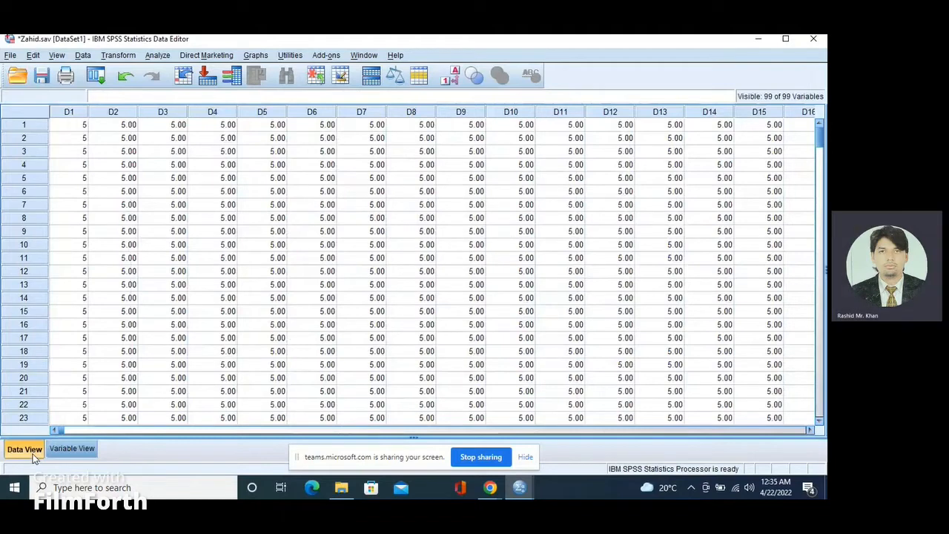
pyautogui.click(450, 76)
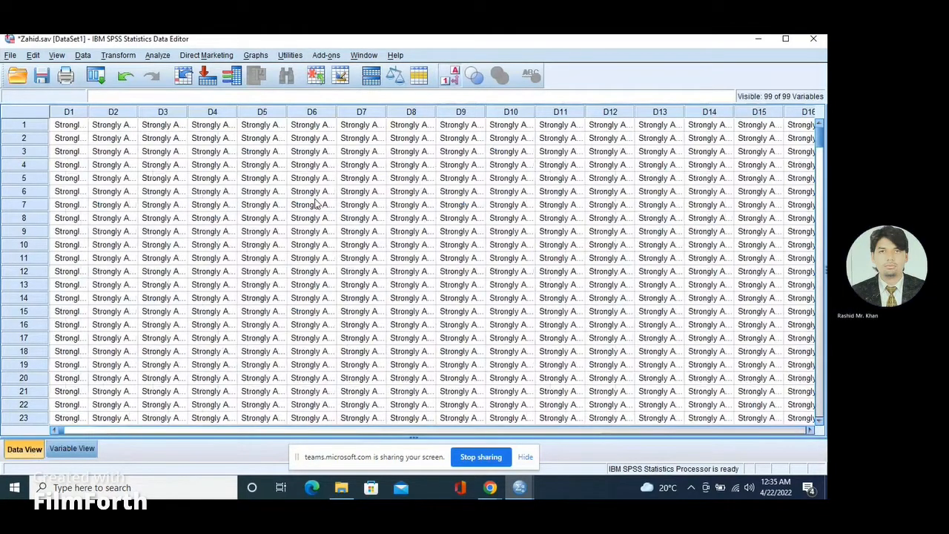
pyautogui.click(454, 76)
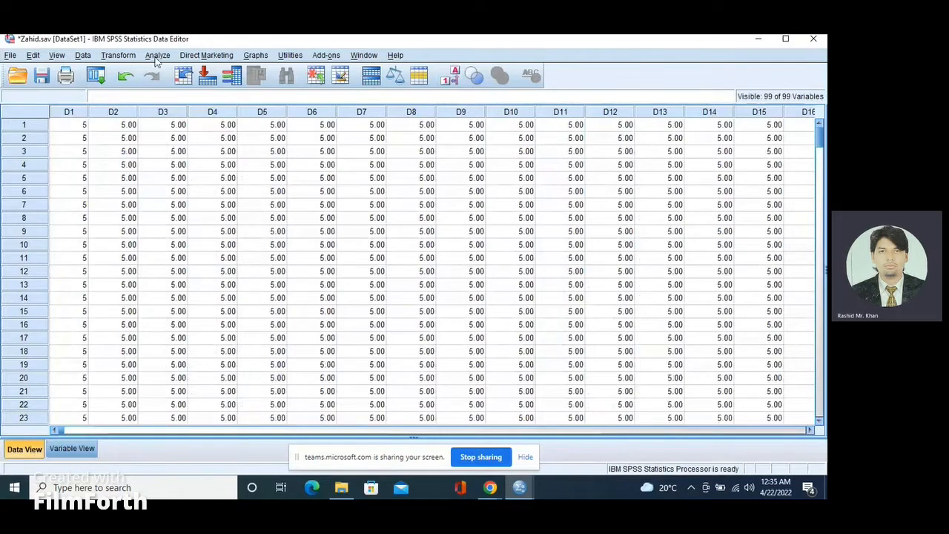
# - Open the Reliability Analysis for scales and reset it to clear the previously chosen items
pyautogui.click(157, 58)
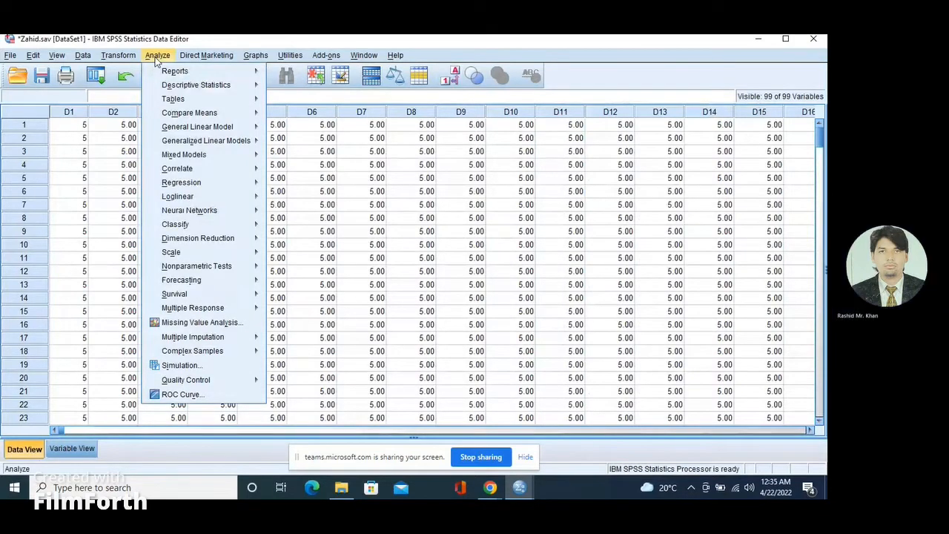
pyautogui.moveTo(168, 255)
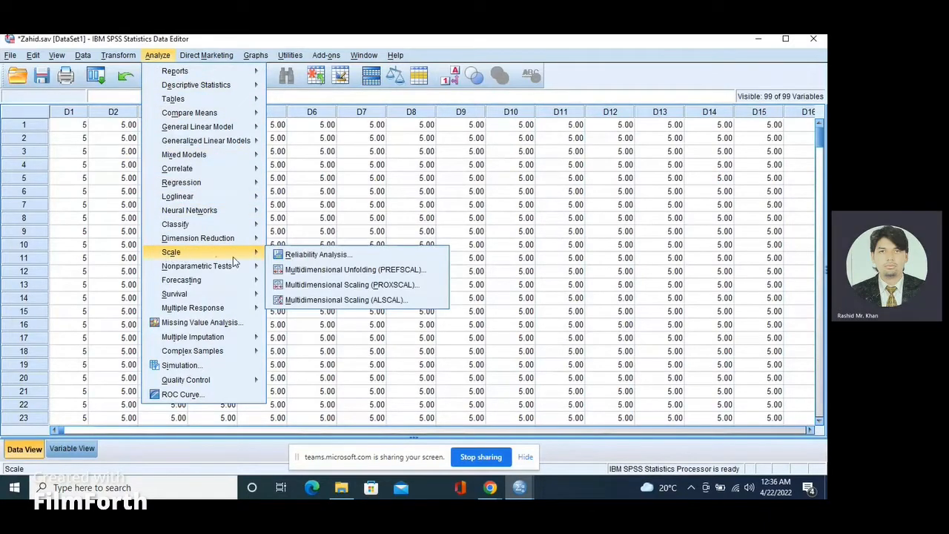
pyautogui.click(295, 257)
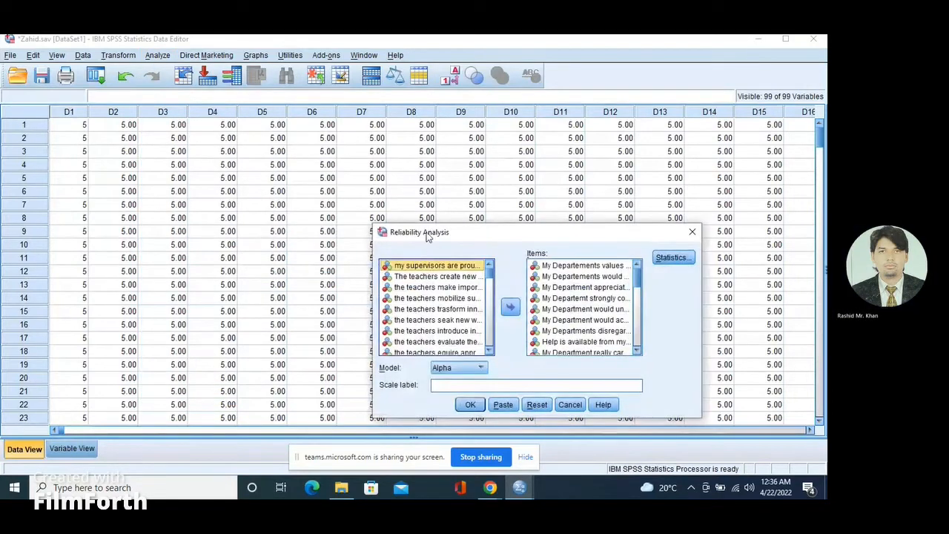
pyautogui.moveTo(427, 235); pyautogui.dragTo(236, 156)
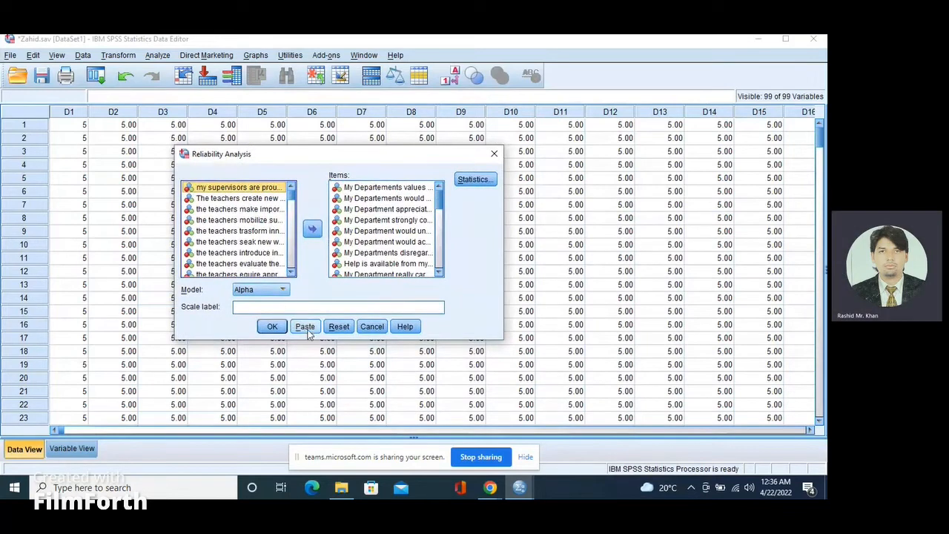
pyautogui.click(339, 326)
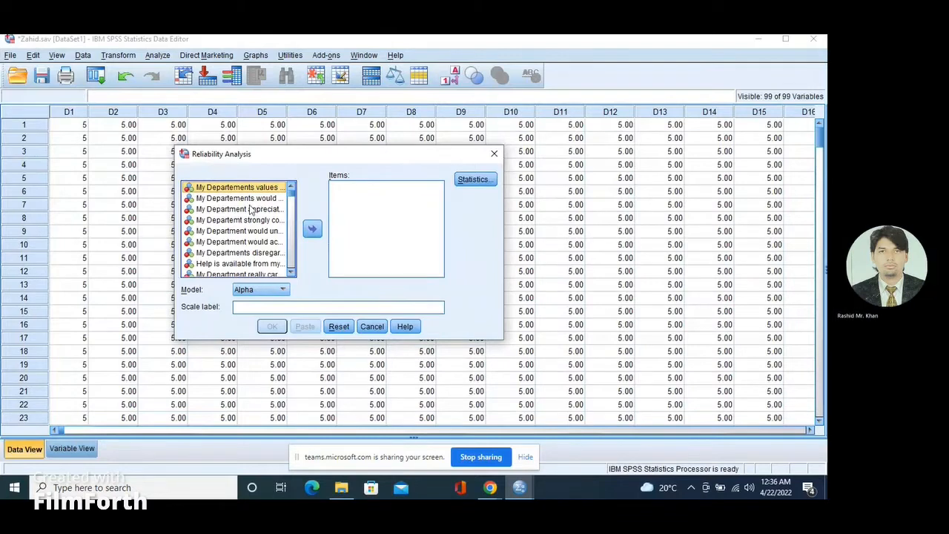
# - Add the department variables D1 to D35 as the items of the reliability analysis
pyautogui.moveTo(254, 204); pyautogui.dragTo(250, 274)
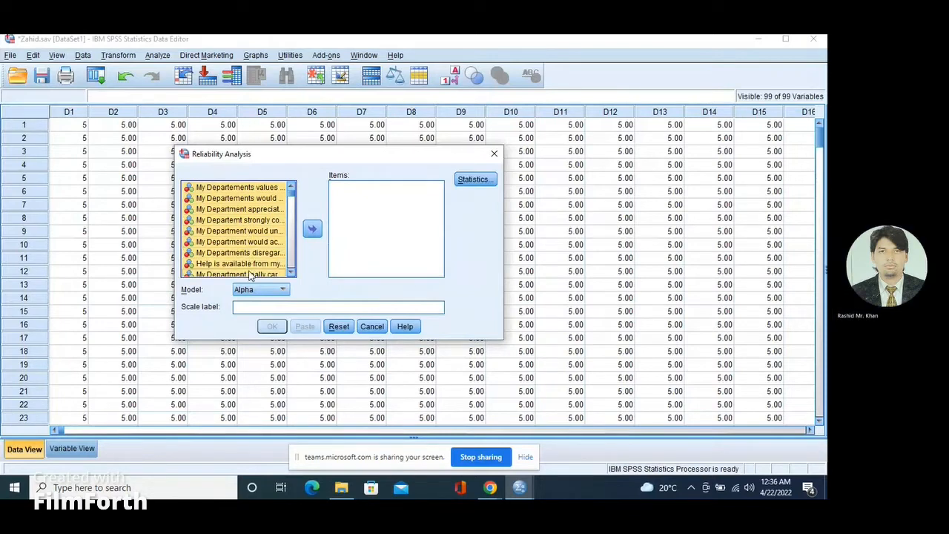
pyautogui.click(293, 273)
pyautogui.click(292, 273)
pyautogui.click(292, 273)
pyautogui.click(293, 273)
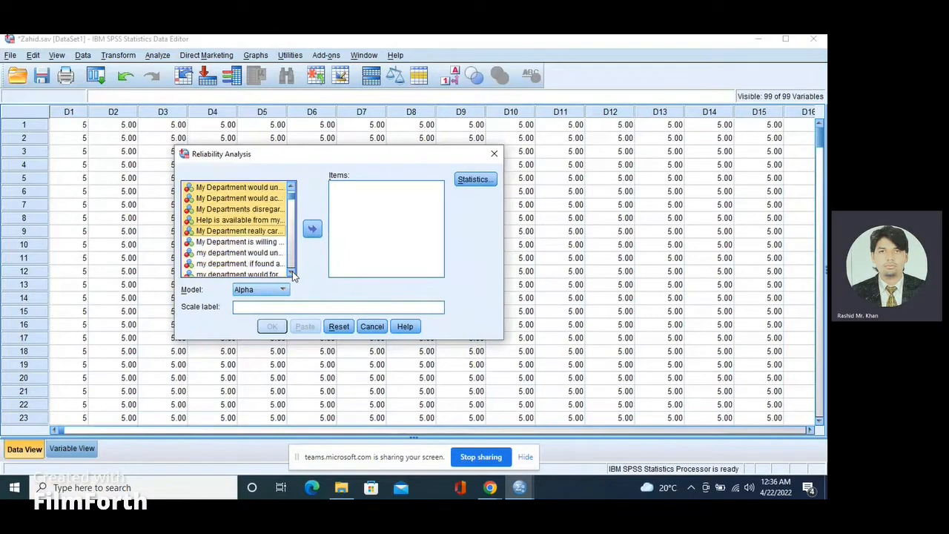
pyautogui.click(293, 273)
pyautogui.click(292, 273)
pyautogui.click(292, 273)
pyautogui.moveTo(259, 211); pyautogui.dragTo(292, 275)
pyautogui.click(291, 272)
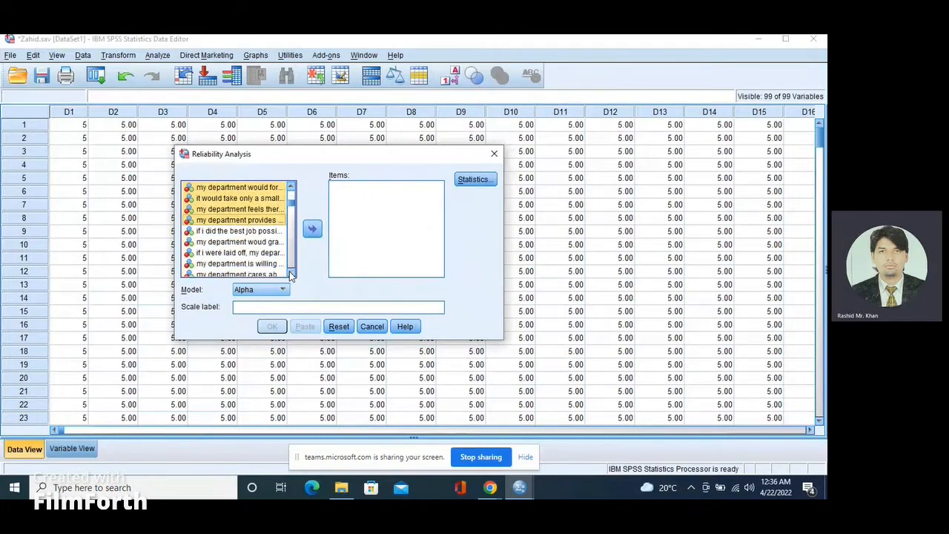
pyautogui.moveTo(252, 221); pyautogui.dragTo(245, 270)
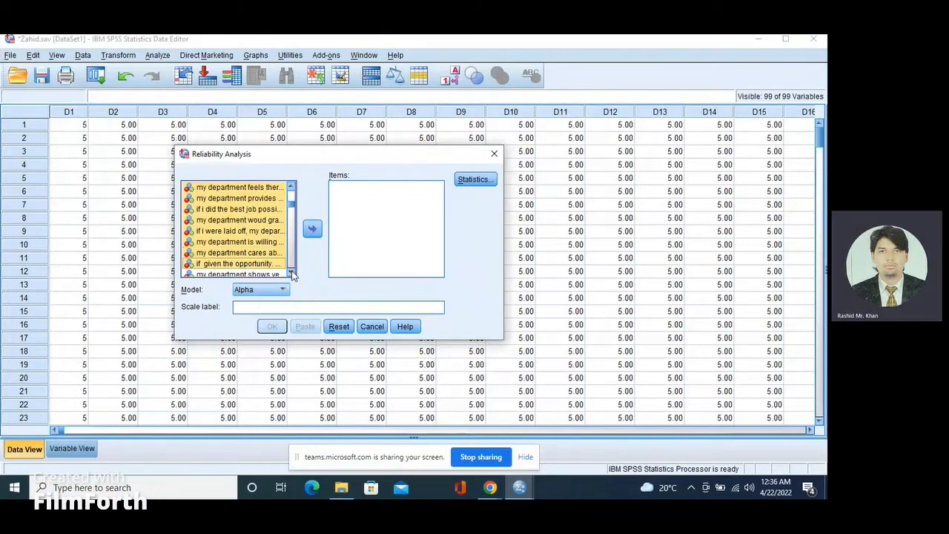
pyautogui.click(292, 273)
pyautogui.click(292, 273)
pyautogui.click(291, 273)
pyautogui.click(293, 275)
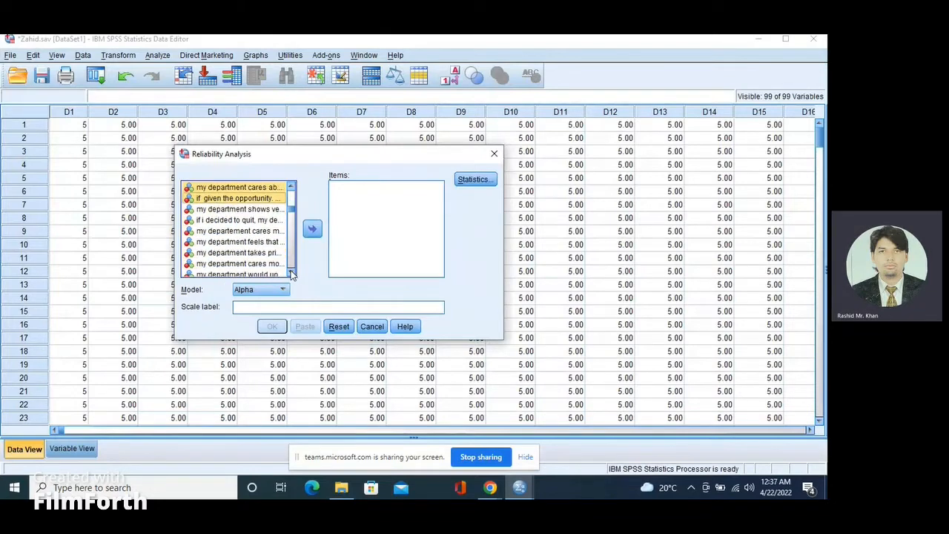
pyautogui.click(293, 274)
pyautogui.keyDown('shift'); pyautogui.click(250, 199); pyautogui.keyUp('shift')
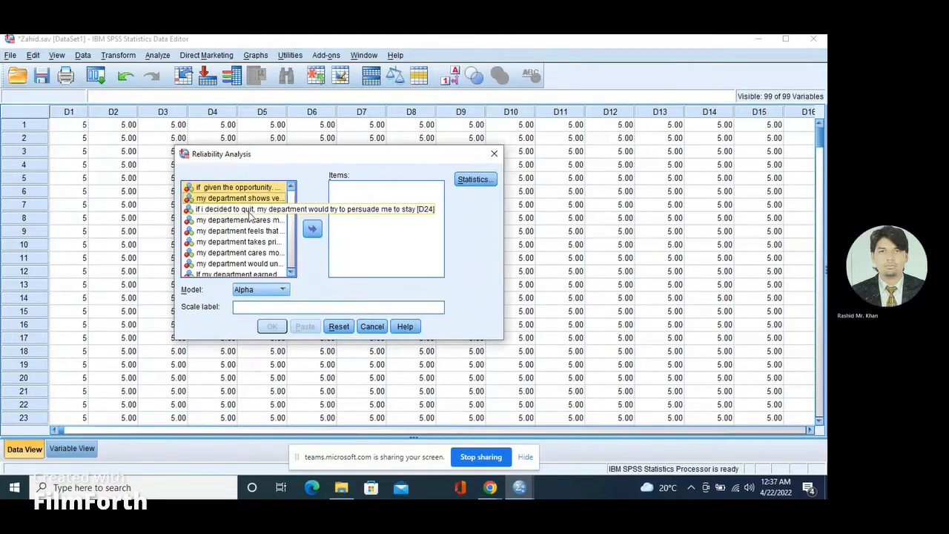
pyautogui.keyDown('shift'); pyautogui.click(252, 220); pyautogui.keyUp('shift')
pyautogui.keyDown('shift'); pyautogui.click(254, 231); pyautogui.keyUp('shift')
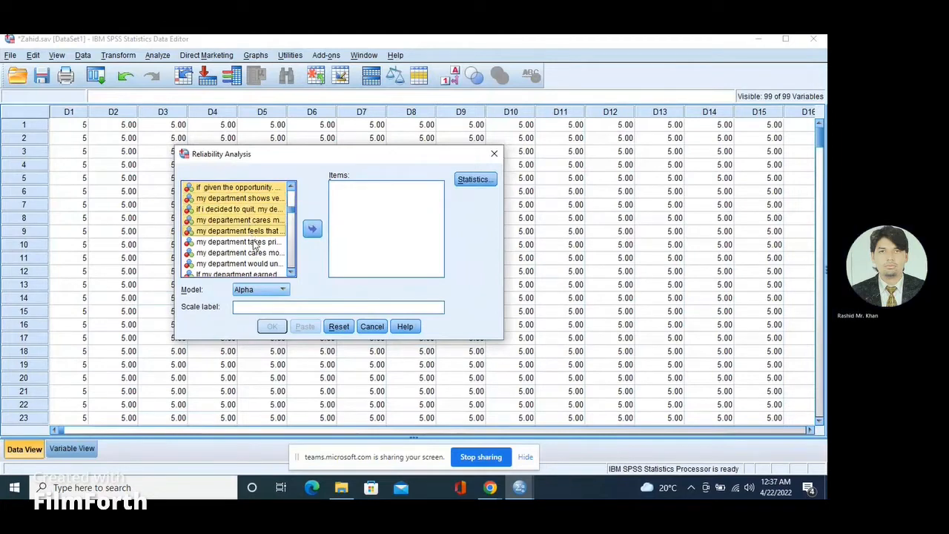
pyautogui.keyDown('shift'); pyautogui.click(256, 242); pyautogui.keyUp('shift')
pyautogui.keyDown('shift'); pyautogui.click(258, 253); pyautogui.keyUp('shift')
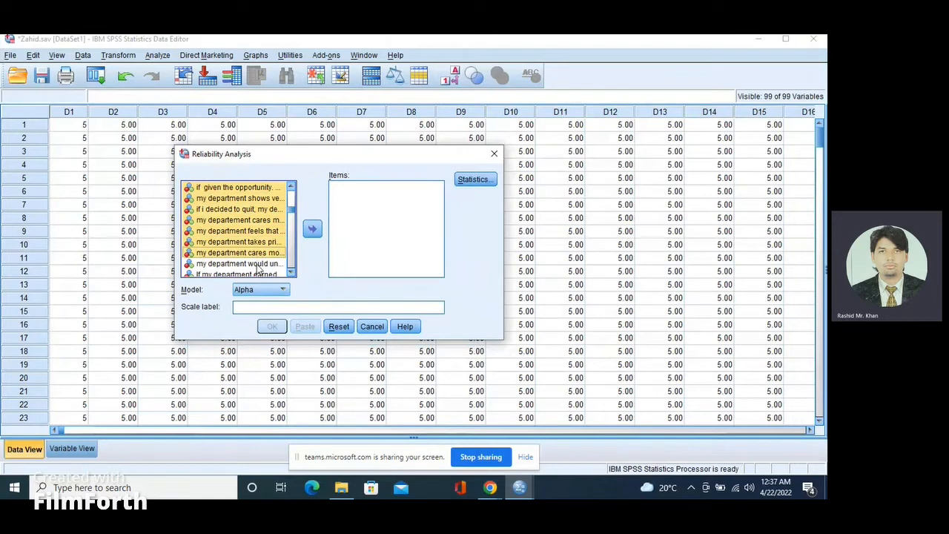
pyautogui.keyDown('shift'); pyautogui.click(257, 264); pyautogui.keyUp('shift')
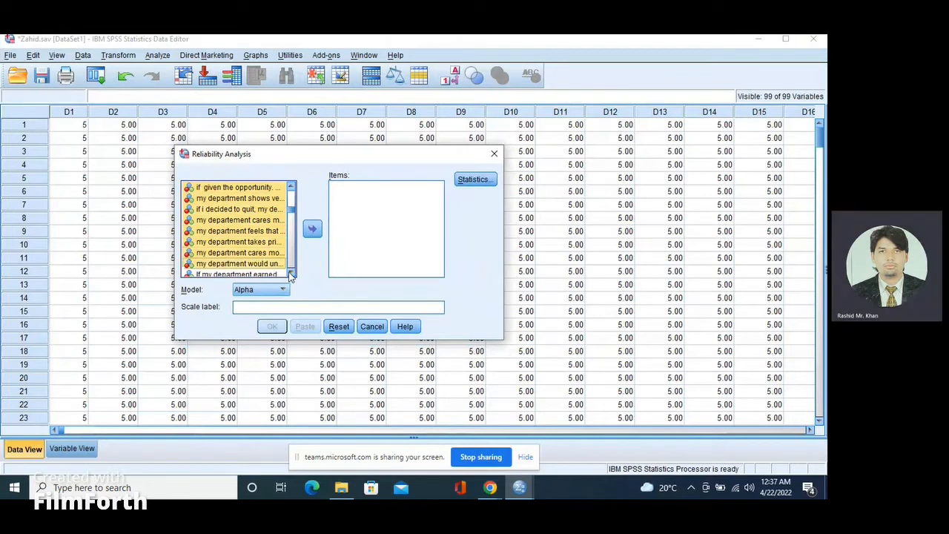
pyautogui.scroll(-7, 290, 273)
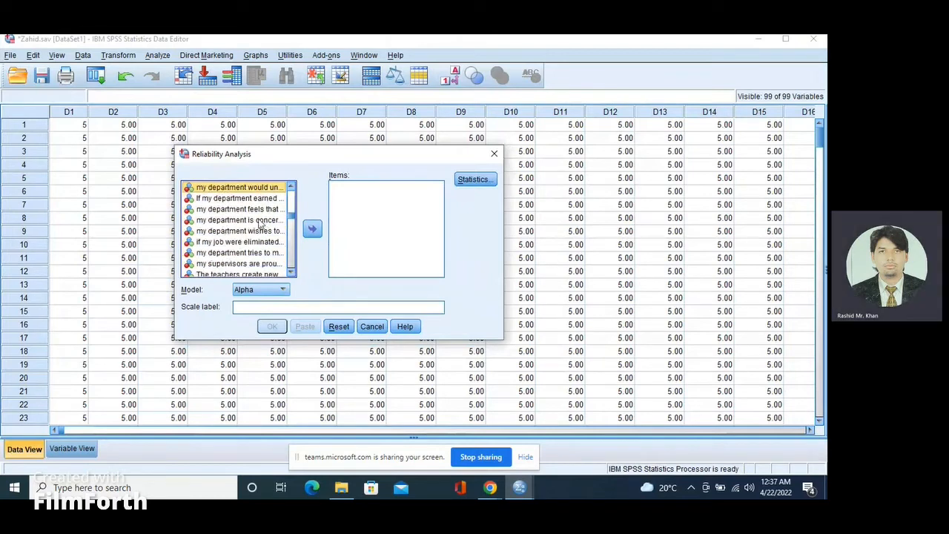
pyautogui.keyDown('shift'); pyautogui.click(247, 198); pyautogui.keyUp('shift')
pyautogui.keyDown('shift'); pyautogui.click(247, 209); pyautogui.keyUp('shift')
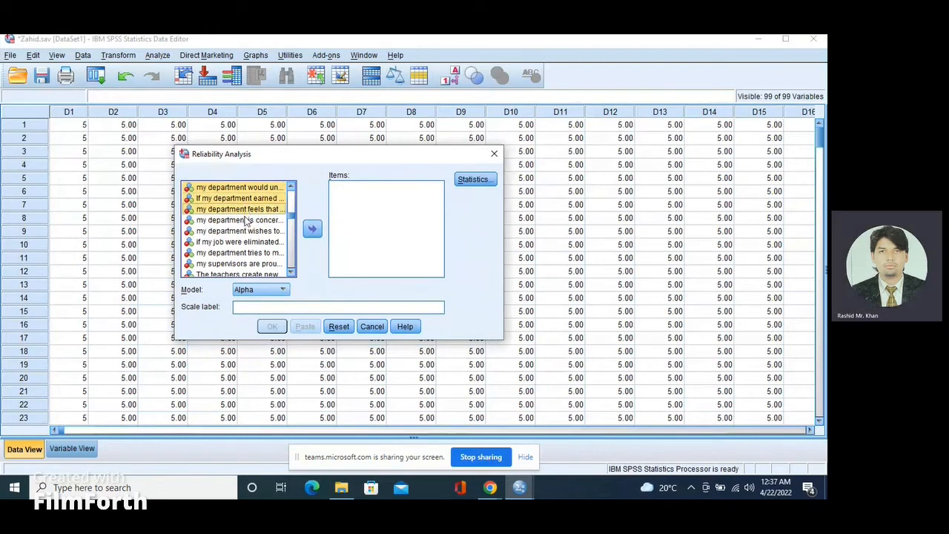
pyautogui.keyDown('shift'); pyautogui.click(244, 221); pyautogui.keyUp('shift')
pyautogui.keyDown('shift'); pyautogui.click(240, 232); pyautogui.keyUp('shift')
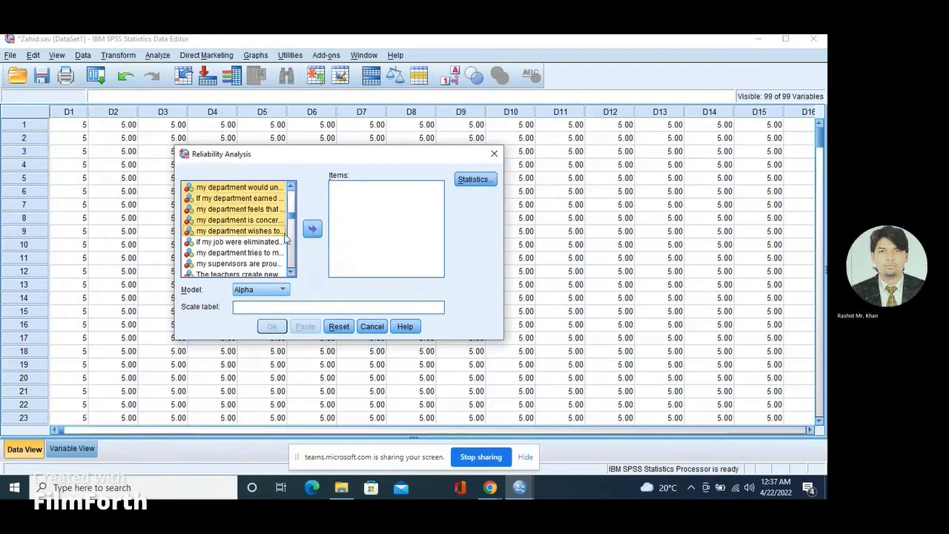
pyautogui.keyDown('shift'); pyautogui.click(272, 242); pyautogui.keyUp('shift')
pyautogui.keyDown('shift'); pyautogui.click(266, 253); pyautogui.keyUp('shift')
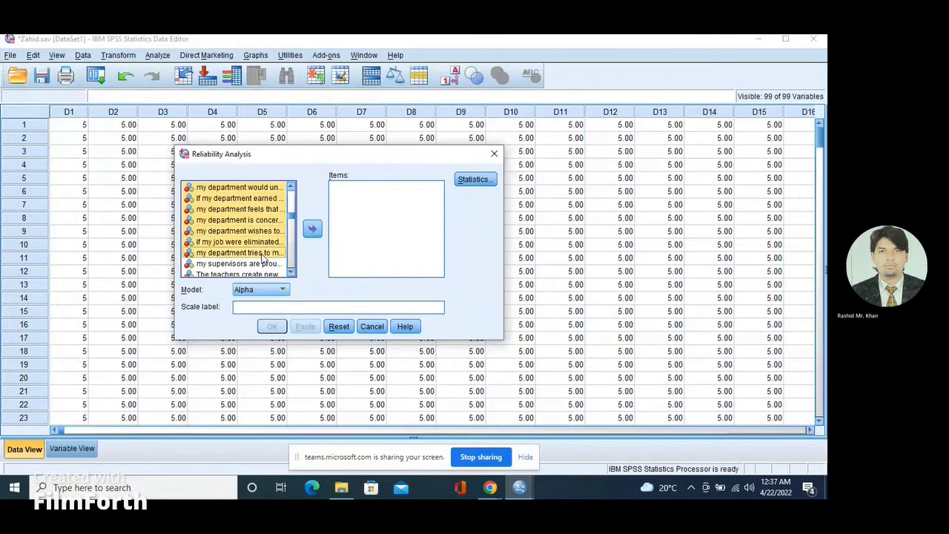
pyautogui.click(312, 229)
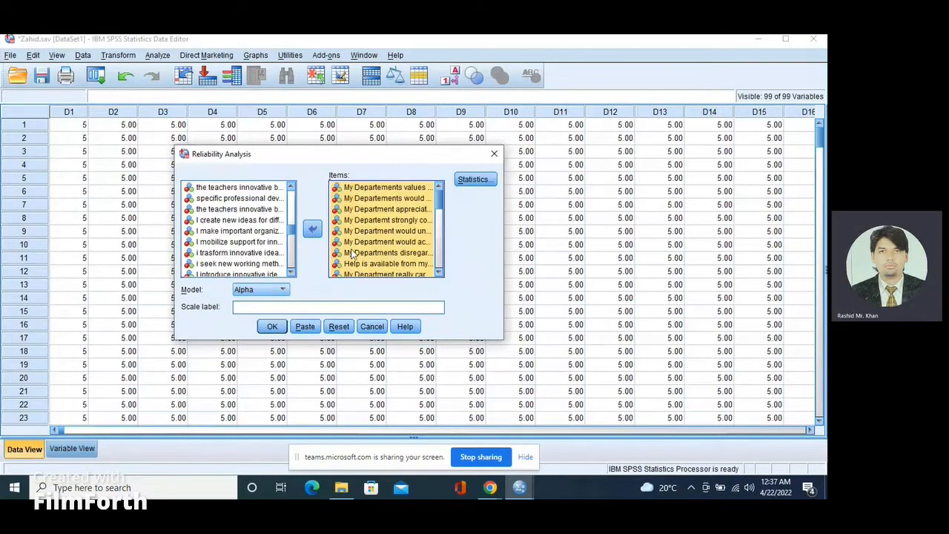
# - Choose Alpha as the model for the reliability analysis
pyautogui.click(387, 211)
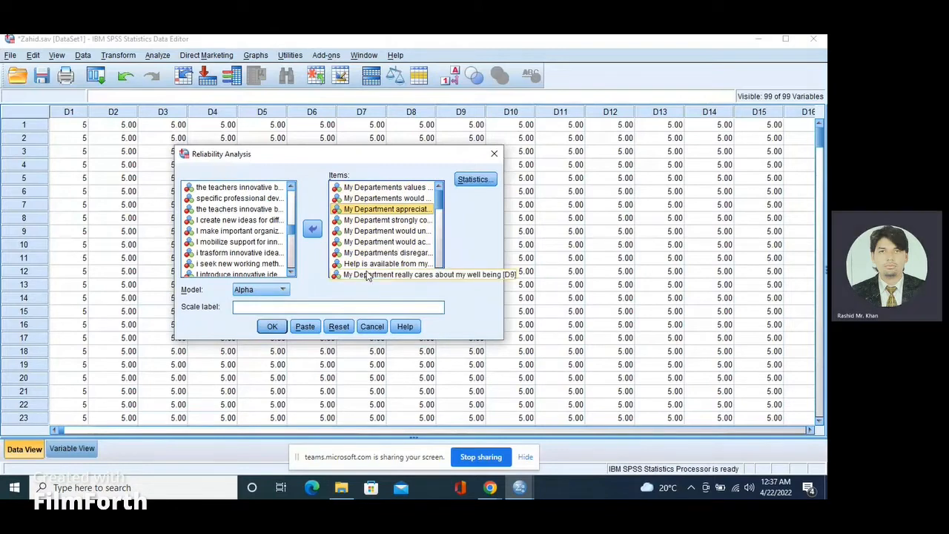
pyautogui.click(275, 291)
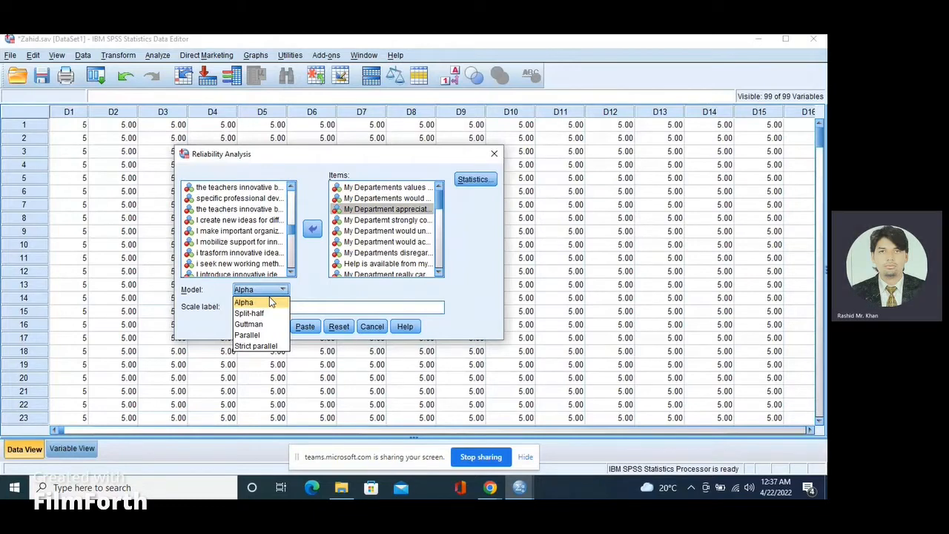
pyautogui.click(272, 300)
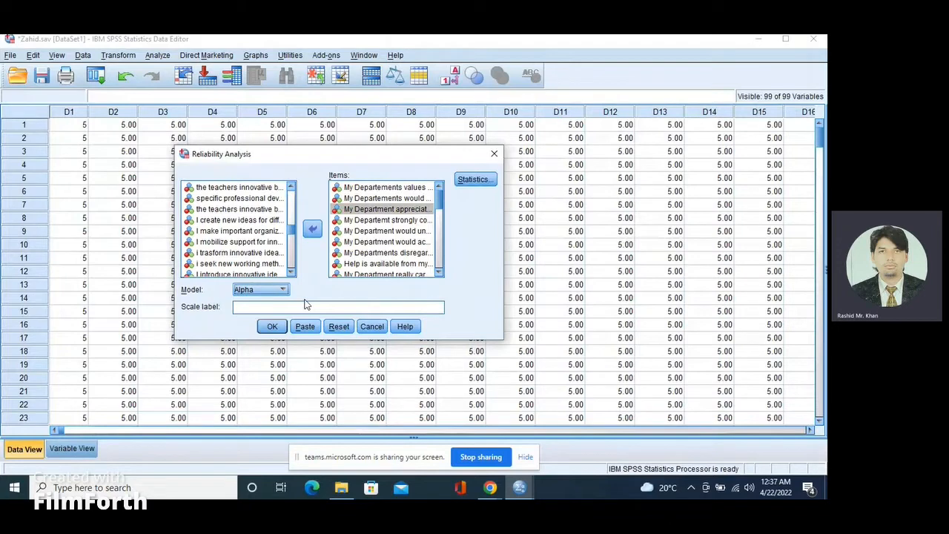
# - Request descriptives for item, scale and scale if item deleted, plus inter-item correlations, in the reliability statistics
pyautogui.click(475, 180)
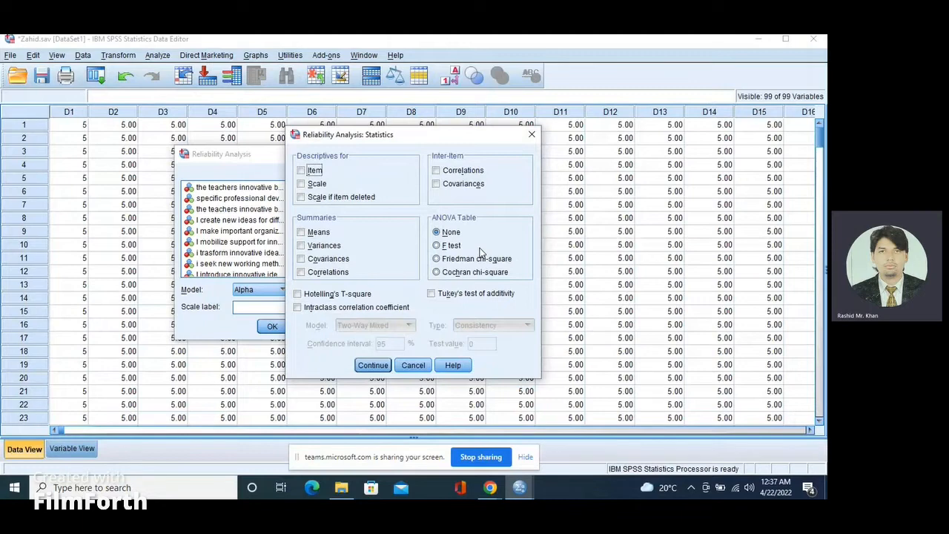
pyautogui.click(302, 171)
pyautogui.click(301, 184)
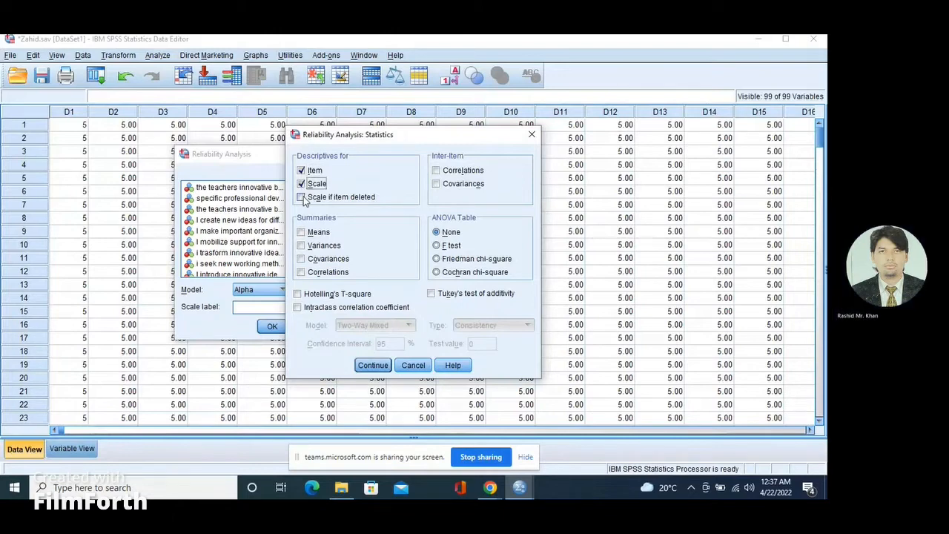
pyautogui.click(301, 197)
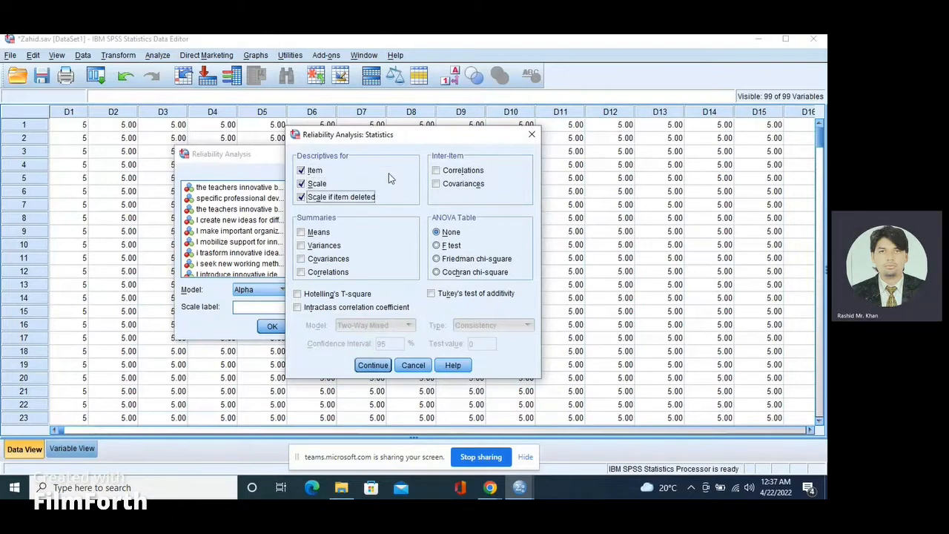
pyautogui.click(436, 172)
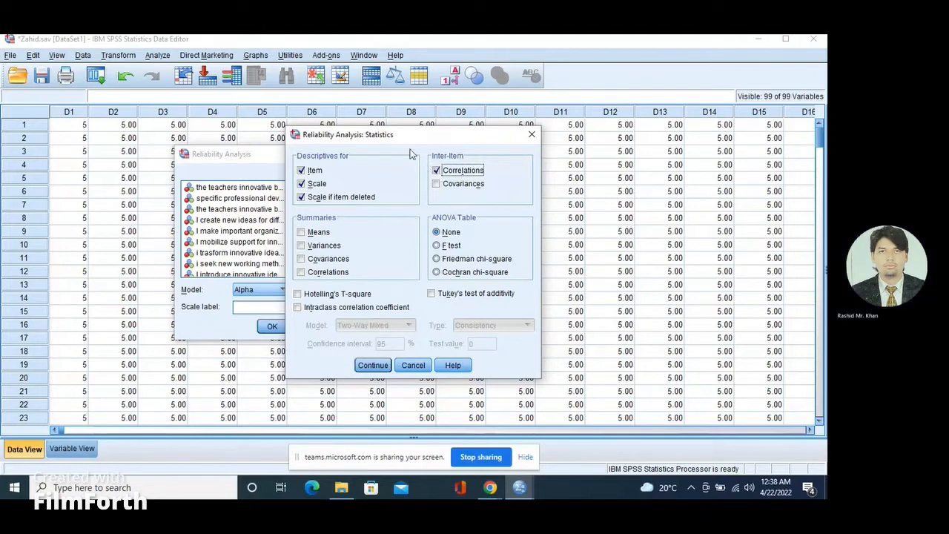
# - Include the summary means and variances in the statistics, and run the reliability analysis on the department items
pyautogui.click(314, 233)
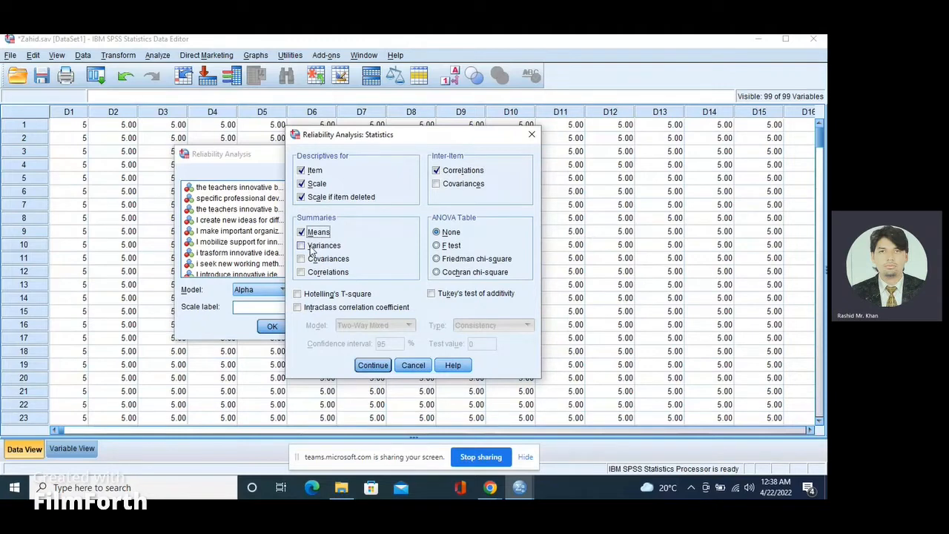
pyautogui.click(315, 246)
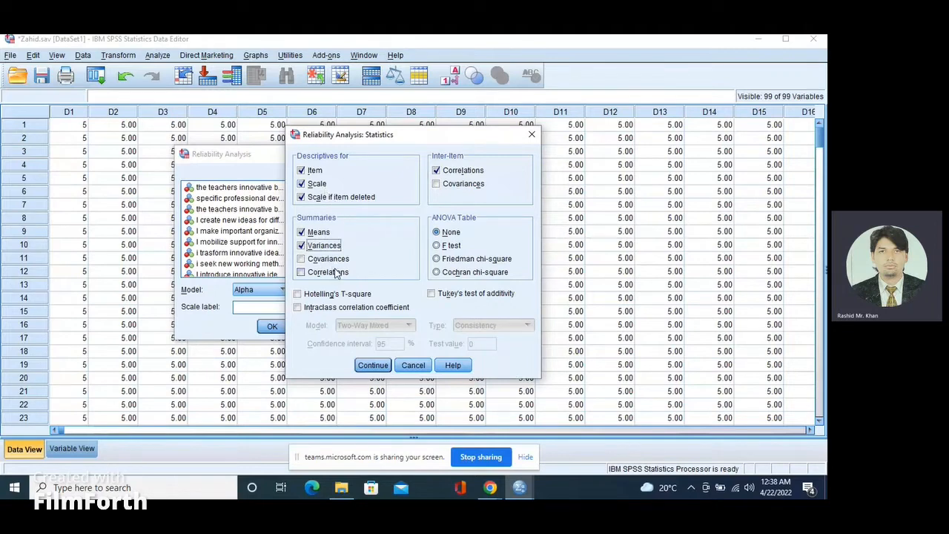
pyautogui.click(374, 365)
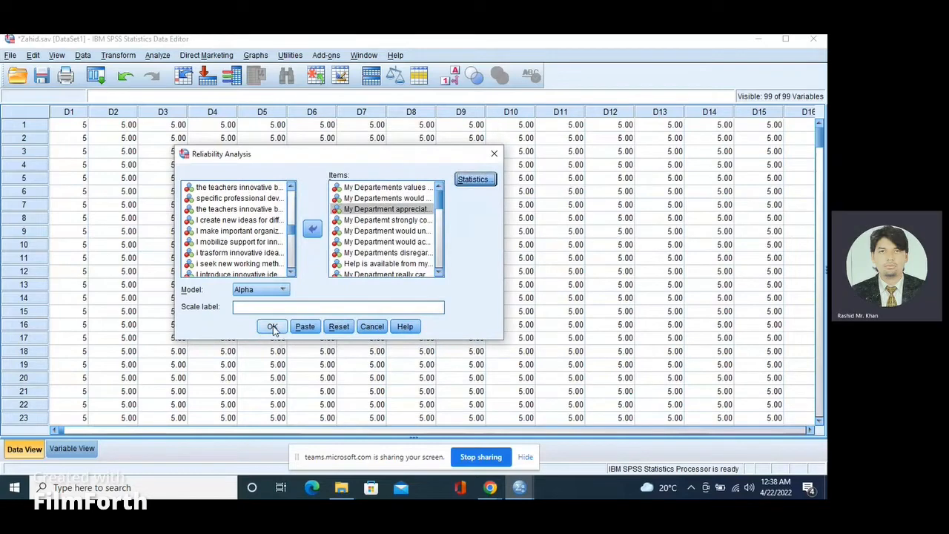
pyautogui.click(272, 327)
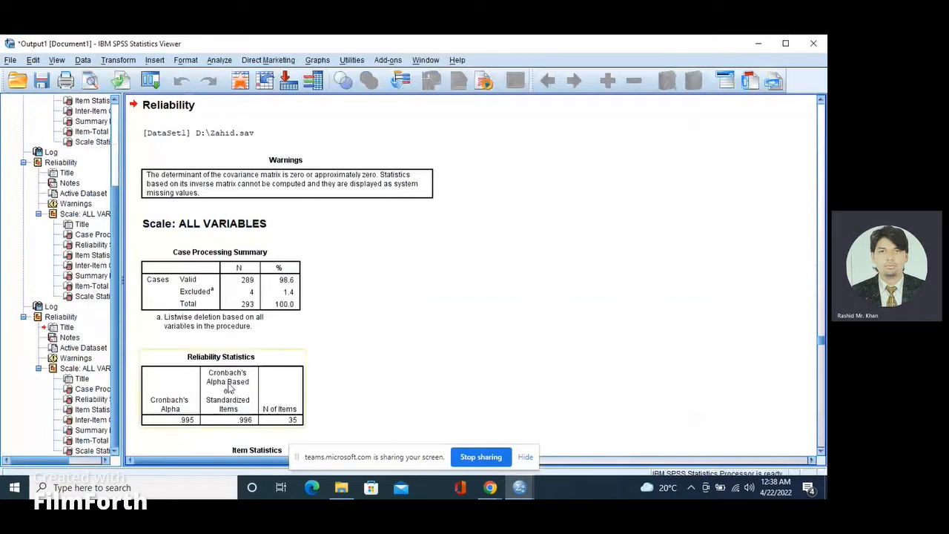
# - Examine the Cronbach's alpha in the Reliability Statistics table and the means and standard deviations in the Item Statistics table
pyautogui.scroll(-3, 821, 460)
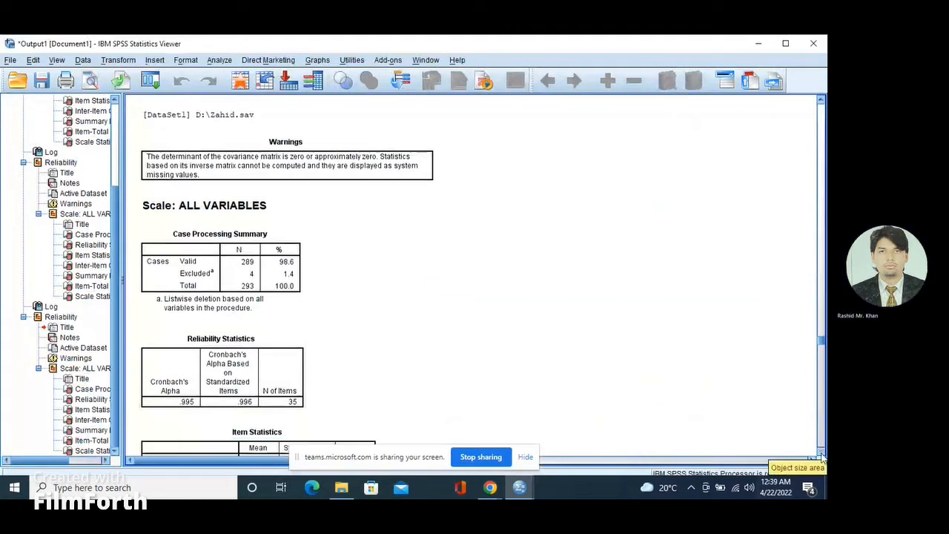
pyautogui.scroll(-2, 822, 460)
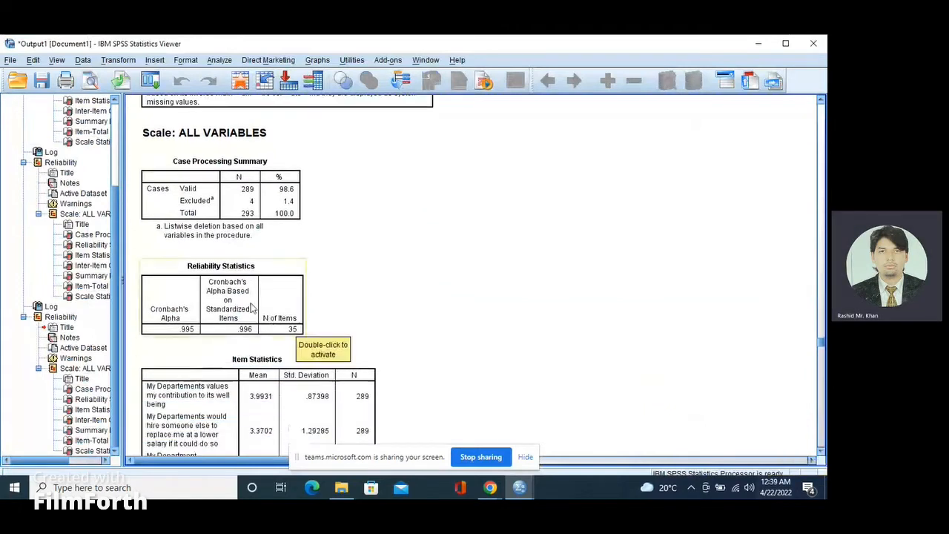
pyautogui.click(252, 306)
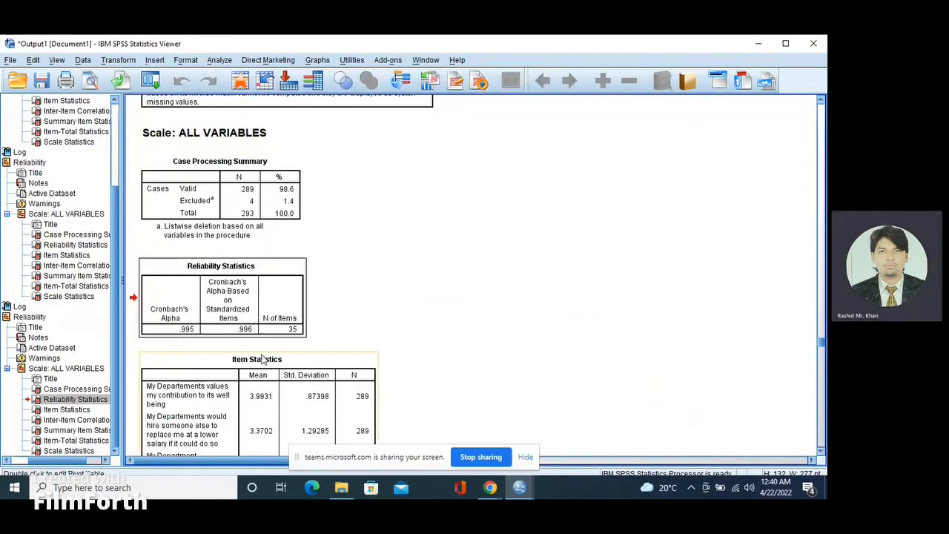
pyautogui.scroll(-1, 261, 376)
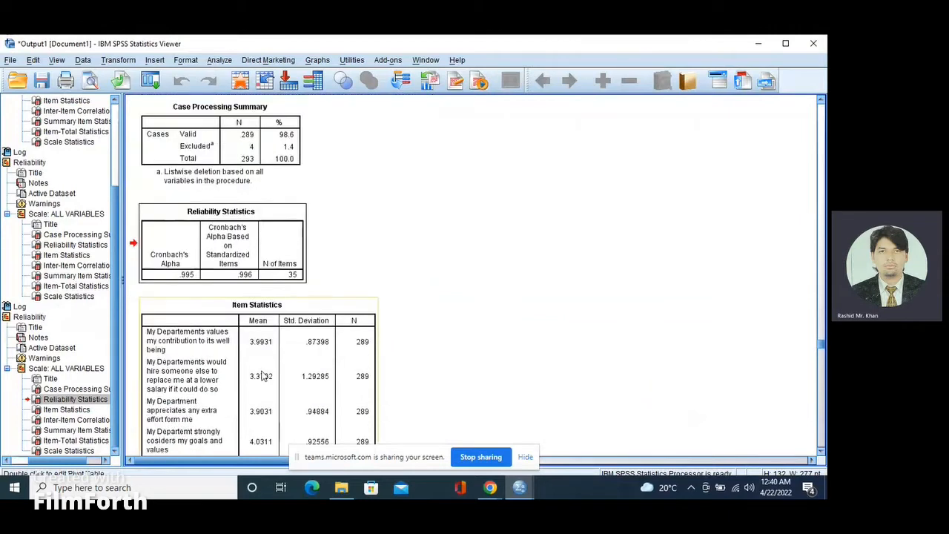
pyautogui.scroll(-2, 261, 369)
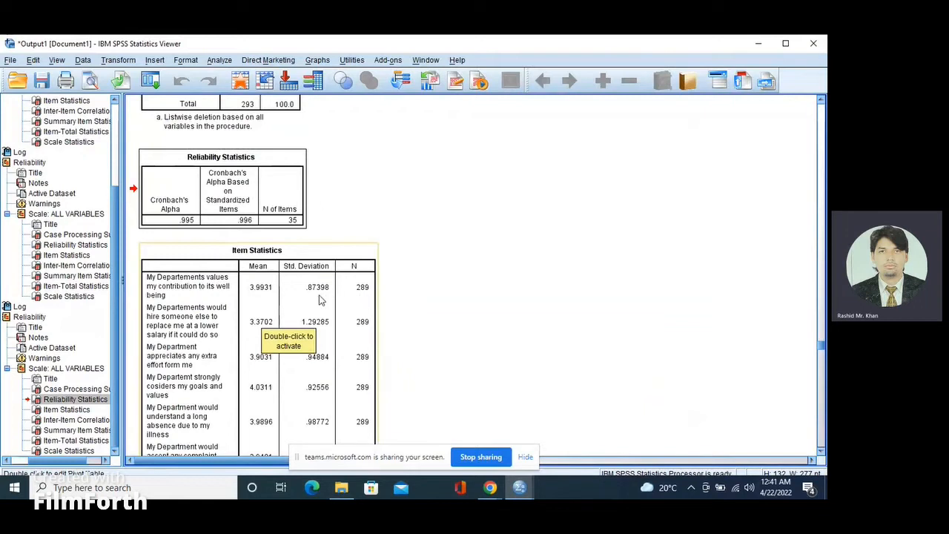
pyautogui.scroll(-2, 320, 299)
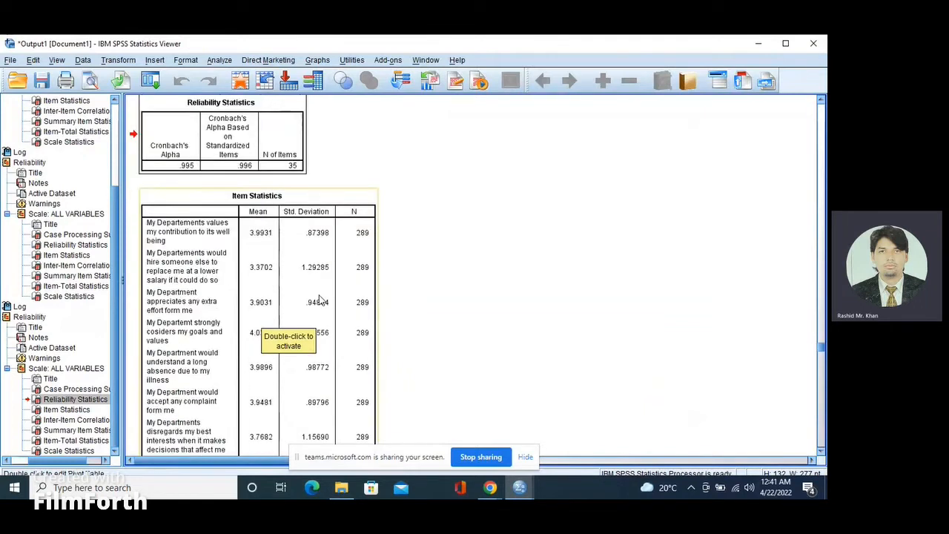
pyautogui.scroll(-4, 320, 299)
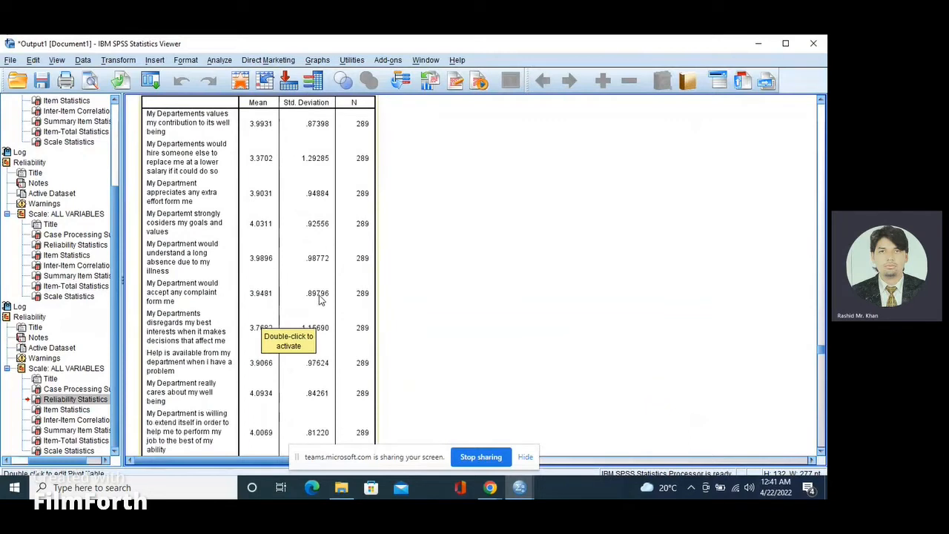
pyautogui.scroll(-12, 320, 298)
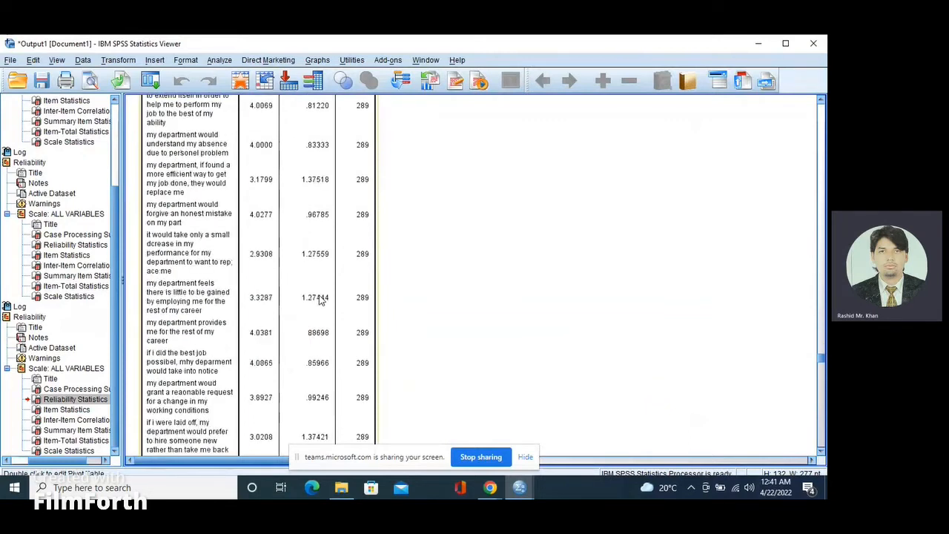
pyautogui.scroll(10, 321, 299)
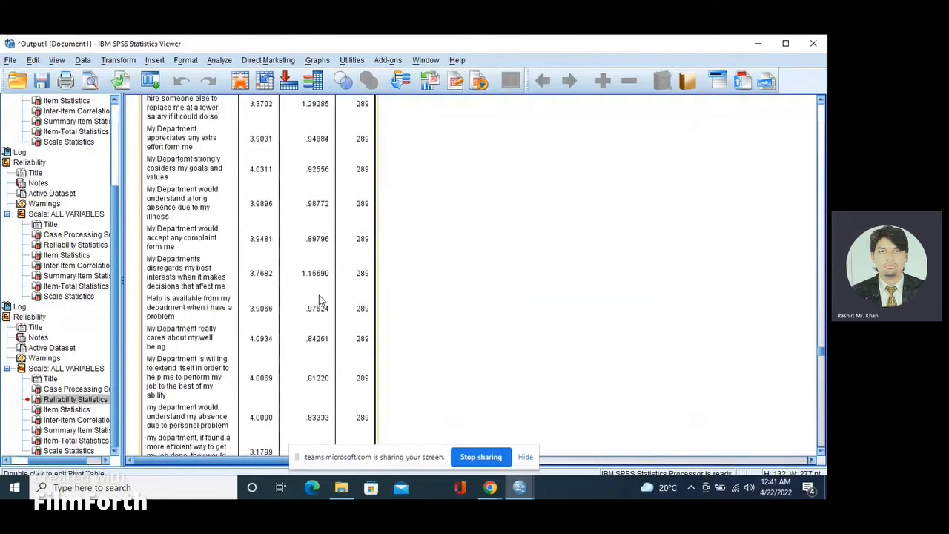
pyautogui.scroll(6, 320, 299)
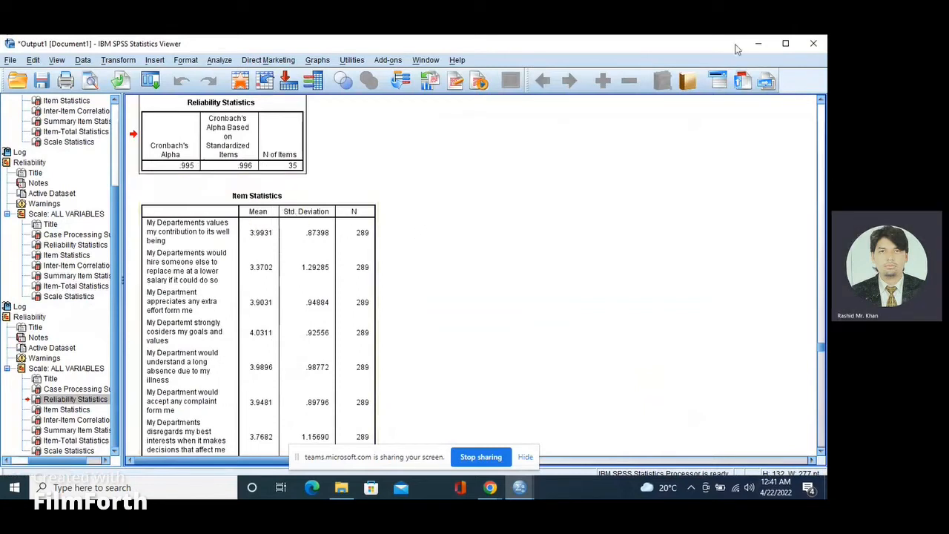
# - Put the output viewer away, return to the Reliability Analysis, and reset it to clear the department items
pyautogui.click(758, 46)
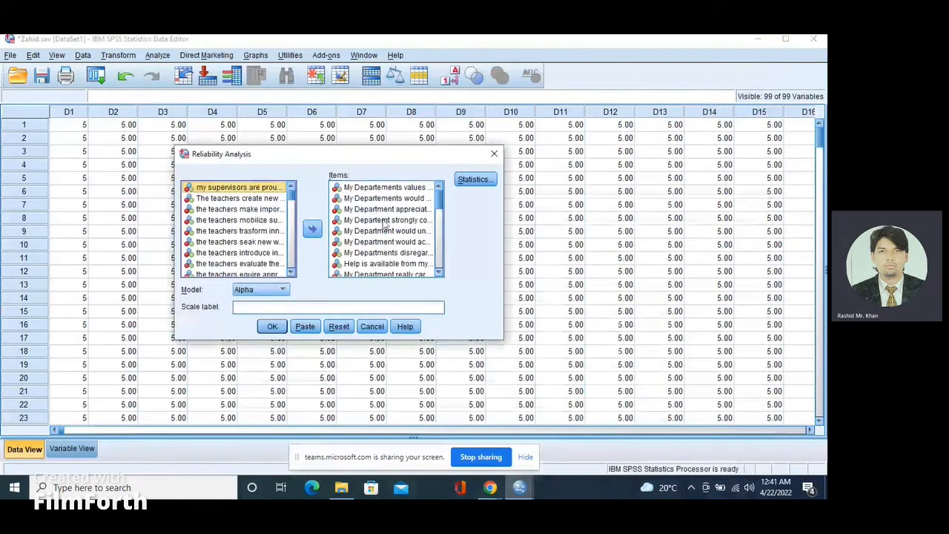
pyautogui.click(339, 326)
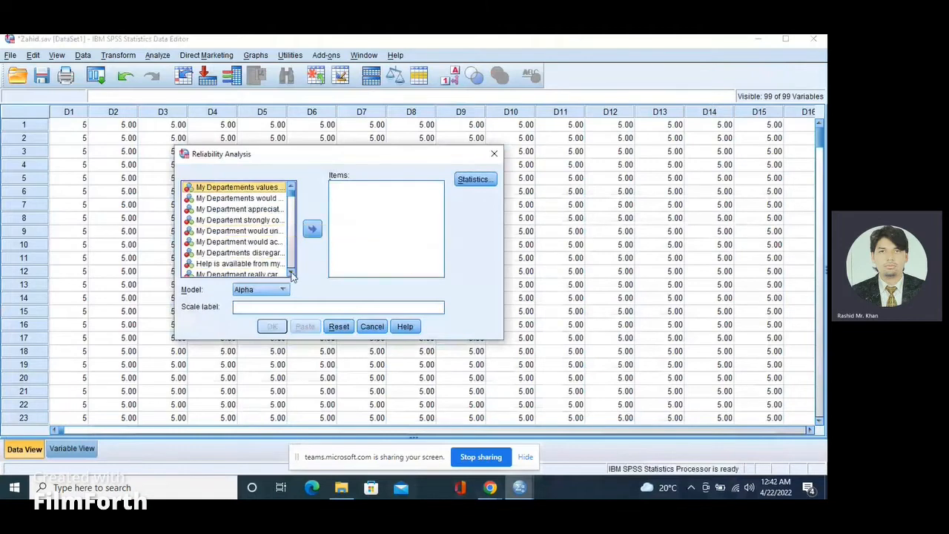
# - Select the variables "my supervisors are proud that i ama part of this organization [D36]" and "The teachers create new..." for the reliability analysis
pyautogui.click(293, 271)
pyautogui.click(293, 273)
pyautogui.click(292, 272)
pyautogui.click(292, 272)
pyautogui.click(292, 272)
pyautogui.click(293, 272)
pyautogui.click(292, 272)
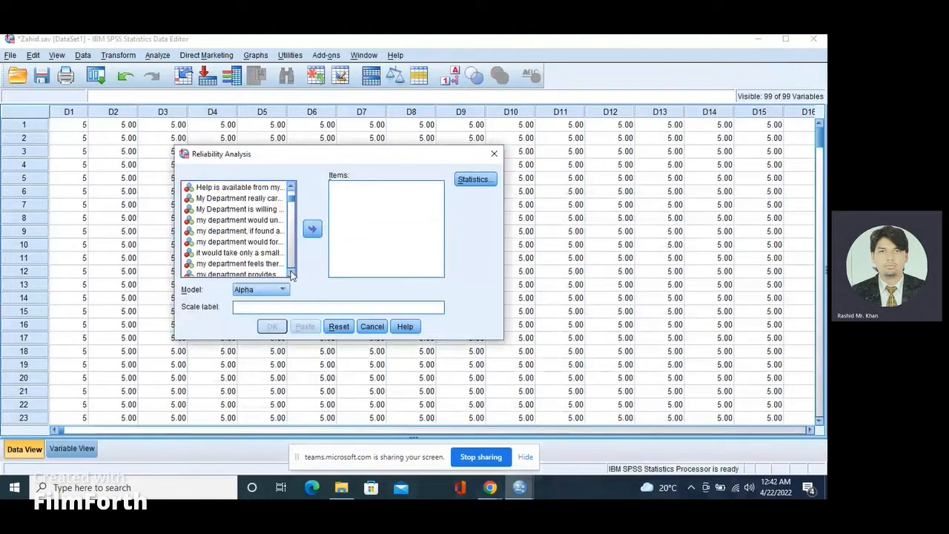
pyautogui.click(293, 272)
pyautogui.click(292, 272)
pyautogui.click(292, 272)
pyautogui.click(292, 272)
pyautogui.click(292, 272)
pyautogui.click(292, 272)
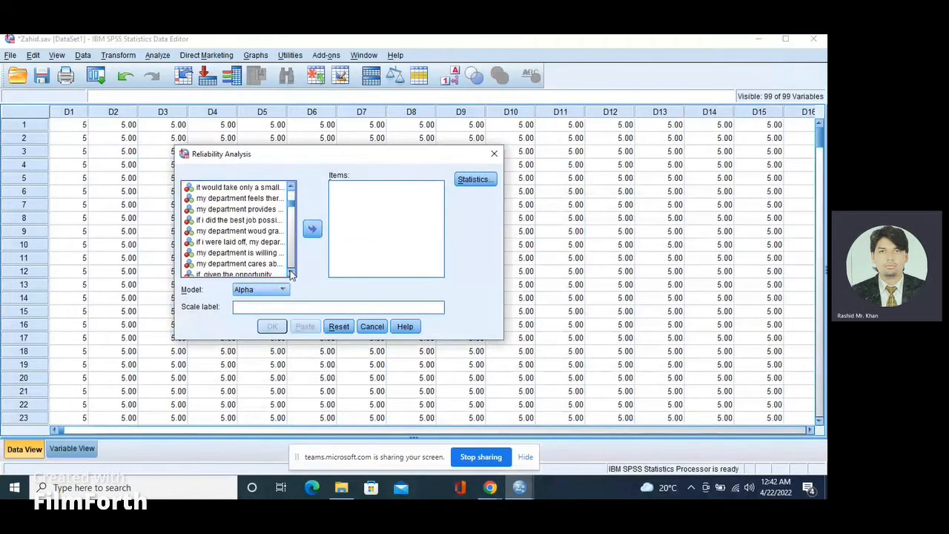
pyautogui.click(292, 272)
pyautogui.click(292, 272)
pyautogui.click(291, 272)
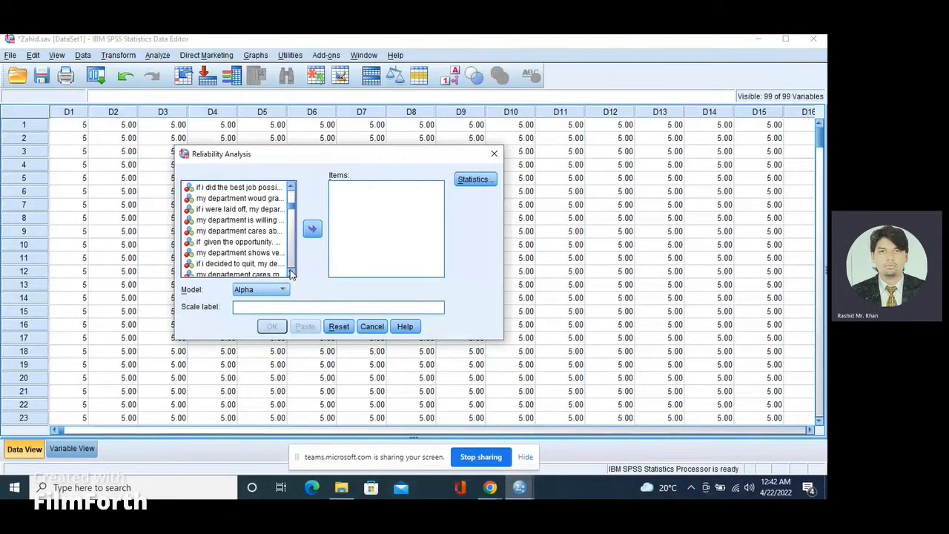
pyautogui.click(292, 272)
pyautogui.click(292, 272)
pyautogui.click(291, 272)
pyautogui.click(291, 272)
pyautogui.click(292, 272)
pyautogui.click(291, 272)
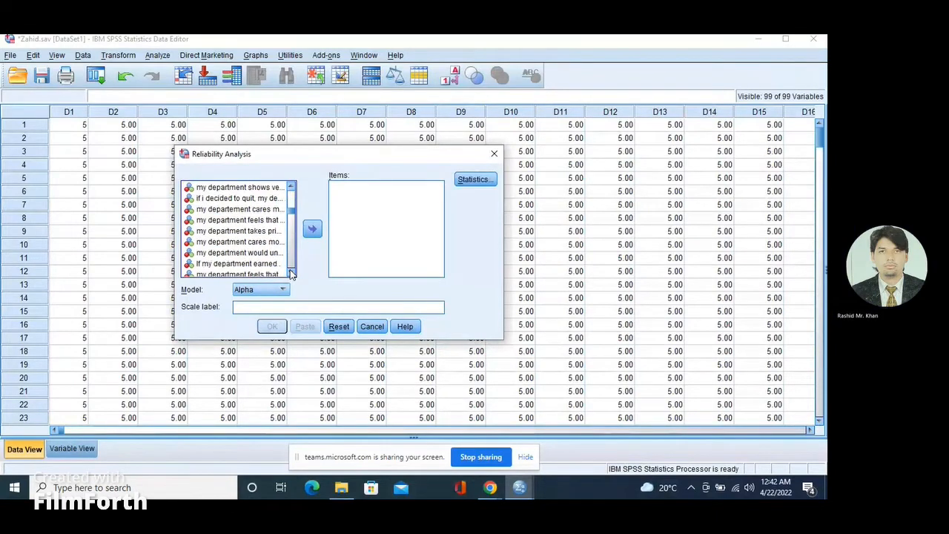
pyautogui.click(291, 272)
pyautogui.click(291, 273)
pyautogui.click(291, 272)
pyautogui.click(292, 273)
pyautogui.click(292, 272)
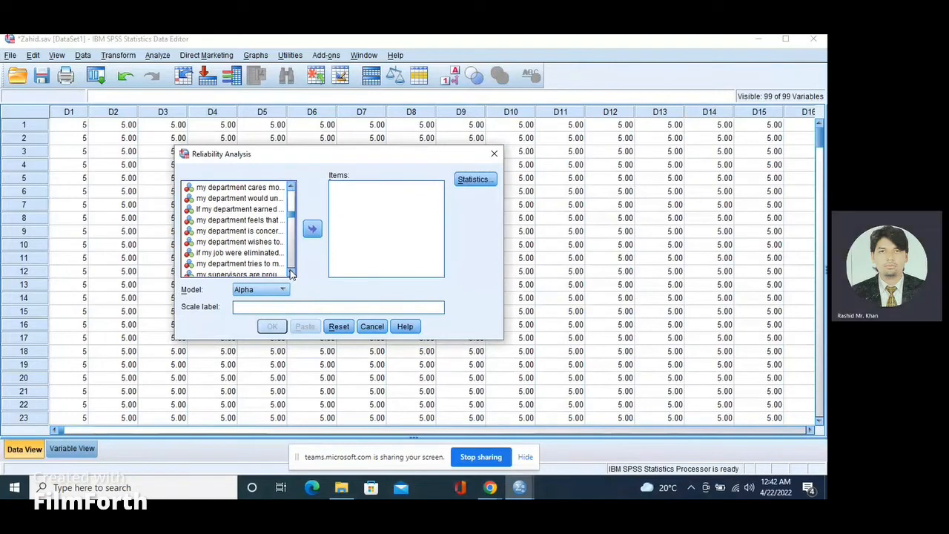
pyautogui.click(292, 272)
pyautogui.click(291, 272)
pyautogui.click(233, 253)
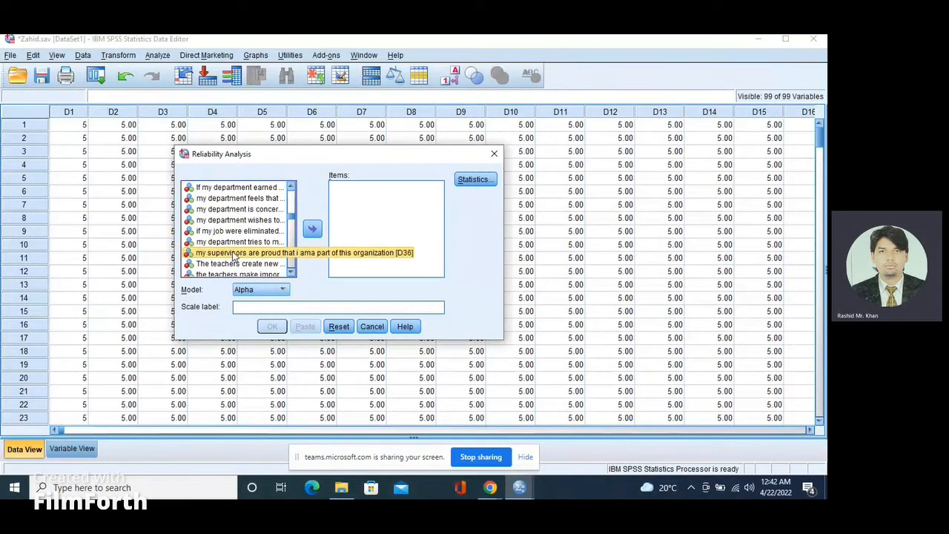
pyautogui.keyDown('ctrl'); pyautogui.click(236, 263); pyautogui.keyUp('ctrl')
# - Add the teachers' items from "the teachers make impor..." through "the teachers evaluate the..." to the variable selection
pyautogui.click(291, 273)
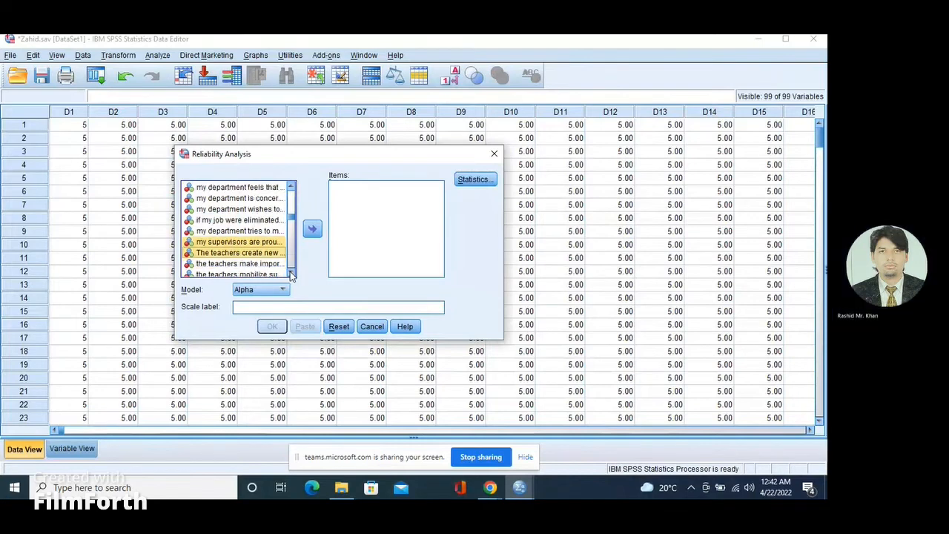
pyautogui.moveTo(292, 274); pyautogui.dragTo(291, 275)
pyautogui.keyDown('ctrl'); pyautogui.click(234, 209); pyautogui.keyUp('ctrl')
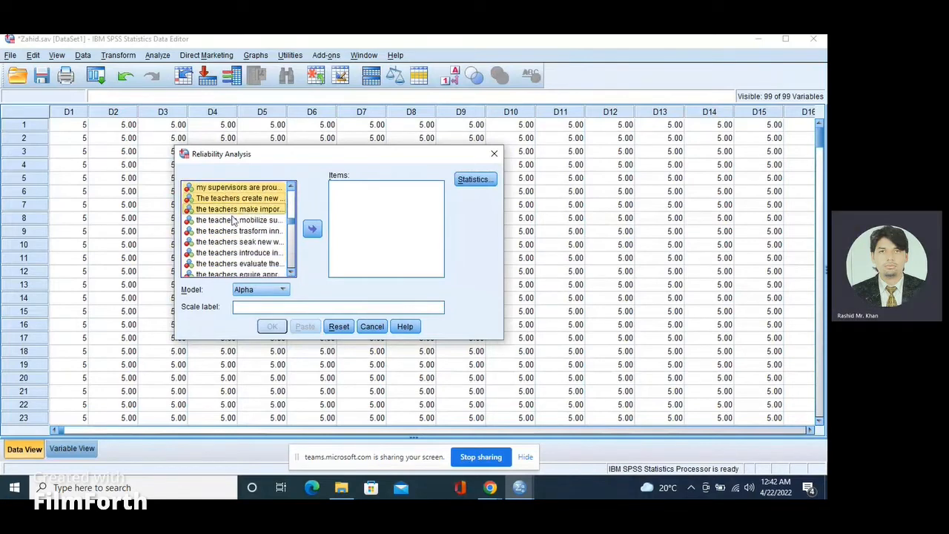
pyautogui.keyDown('ctrl'); pyautogui.click(234, 221); pyautogui.keyUp('ctrl')
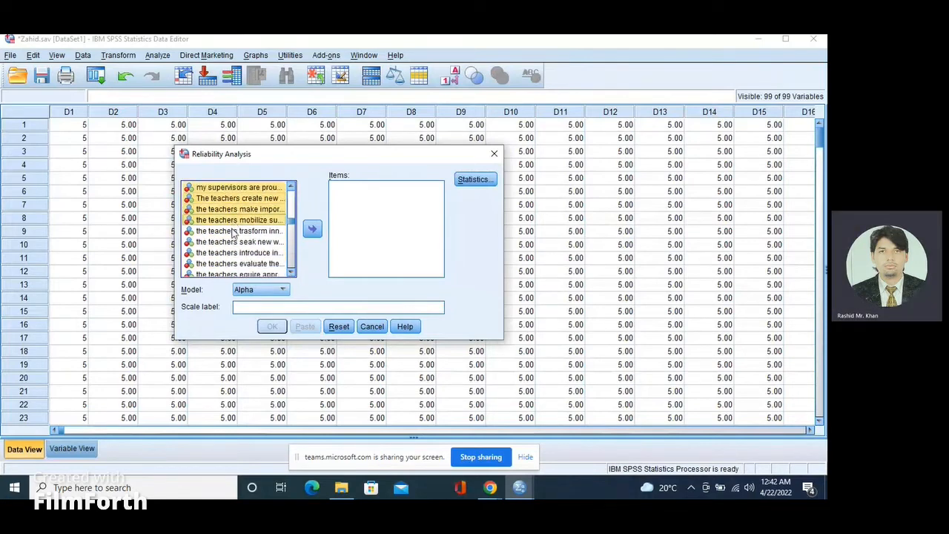
pyautogui.keyDown('ctrl'); pyautogui.click(234, 231); pyautogui.keyUp('ctrl')
pyautogui.keyDown('ctrl'); pyautogui.click(234, 242); pyautogui.keyUp('ctrl')
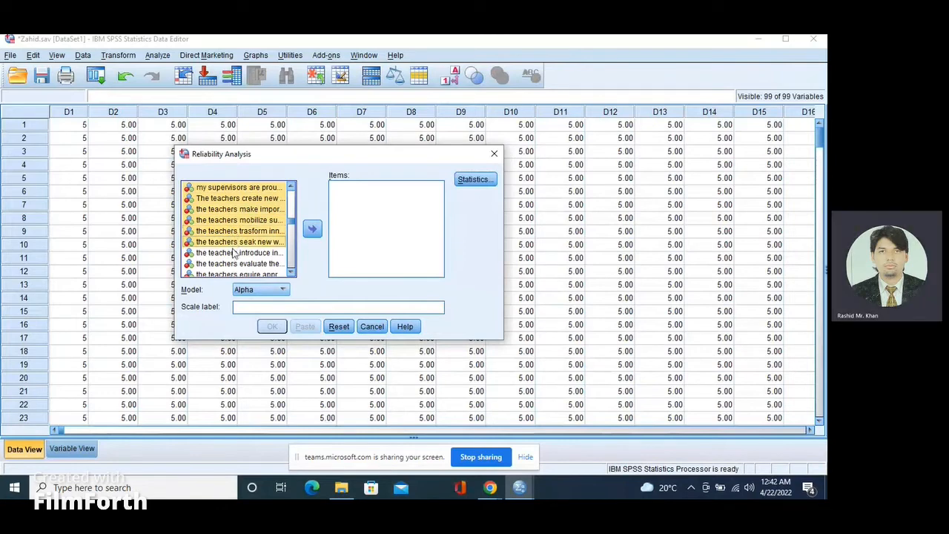
pyautogui.keyDown('ctrl'); pyautogui.click(235, 253); pyautogui.keyUp('ctrl')
pyautogui.keyDown('ctrl'); pyautogui.click(235, 264); pyautogui.keyUp('ctrl')
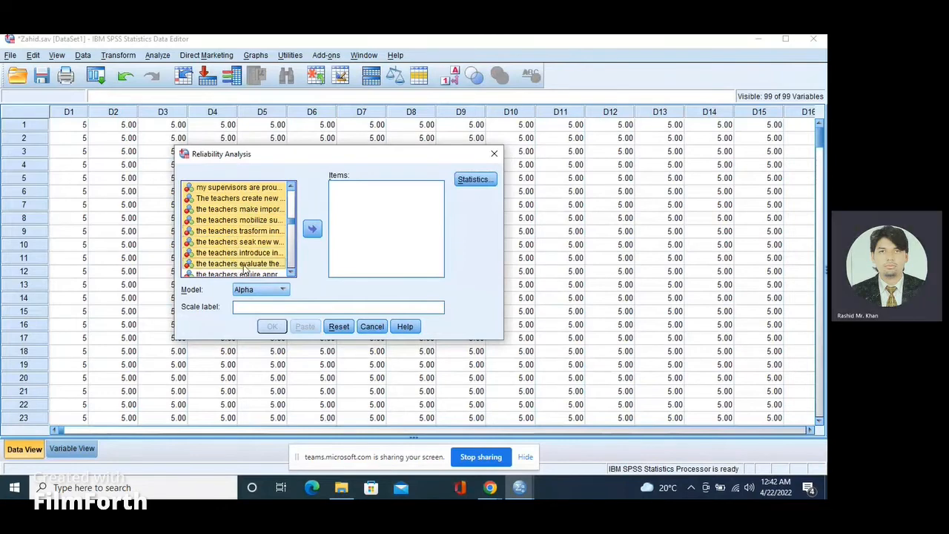
# - Extend the variable selection with the items from "the teachers equire appr..." through "the teachers strive to get..."
pyautogui.click(291, 272)
pyautogui.click(292, 271)
pyautogui.click(292, 271)
pyautogui.click(292, 272)
pyautogui.click(293, 272)
pyautogui.click(293, 272)
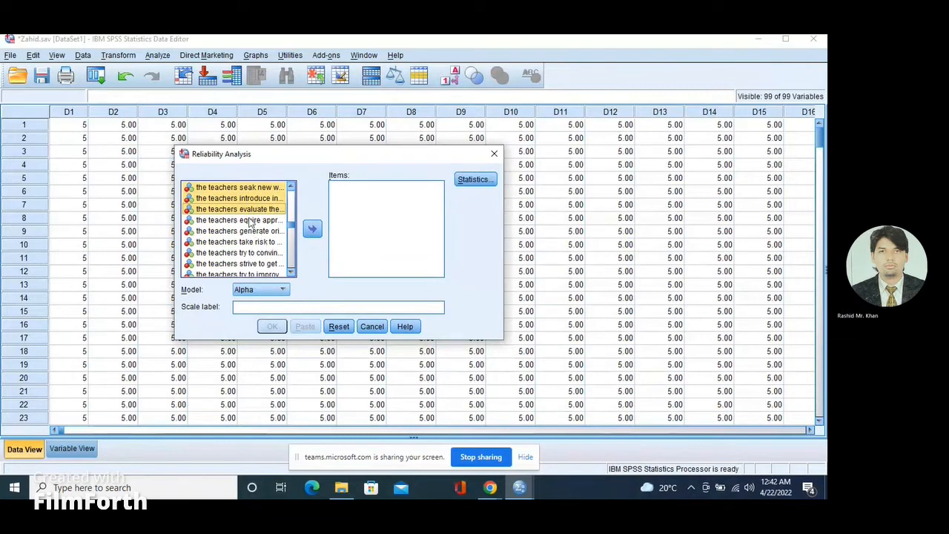
pyautogui.keyDown('ctrl'); pyautogui.click(253, 221); pyautogui.keyUp('ctrl')
pyautogui.keyDown('ctrl'); pyautogui.click(251, 231); pyautogui.keyUp('ctrl')
pyautogui.keyDown('ctrl'); pyautogui.click(250, 242); pyautogui.keyUp('ctrl')
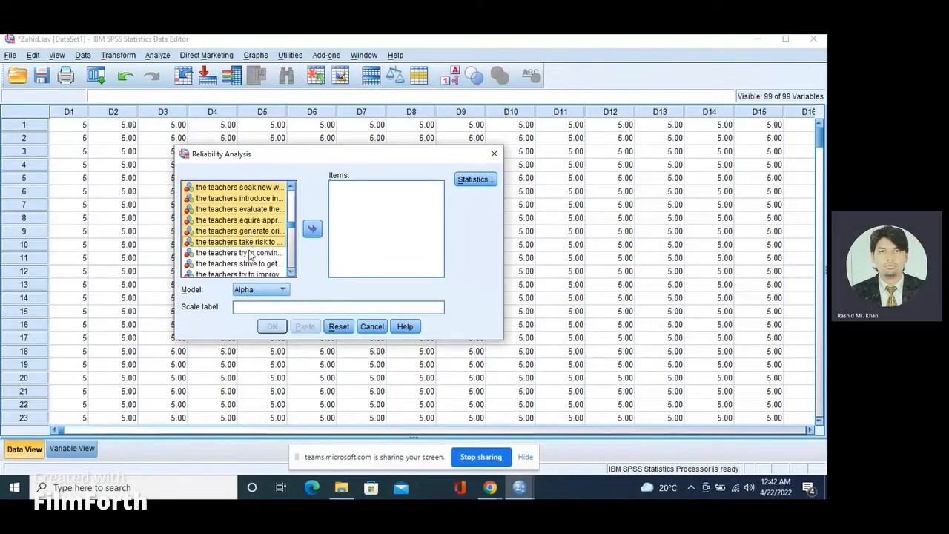
pyautogui.keyDown('ctrl'); pyautogui.click(250, 253); pyautogui.keyUp('ctrl')
pyautogui.keyDown('ctrl'); pyautogui.click(250, 264); pyautogui.keyUp('ctrl')
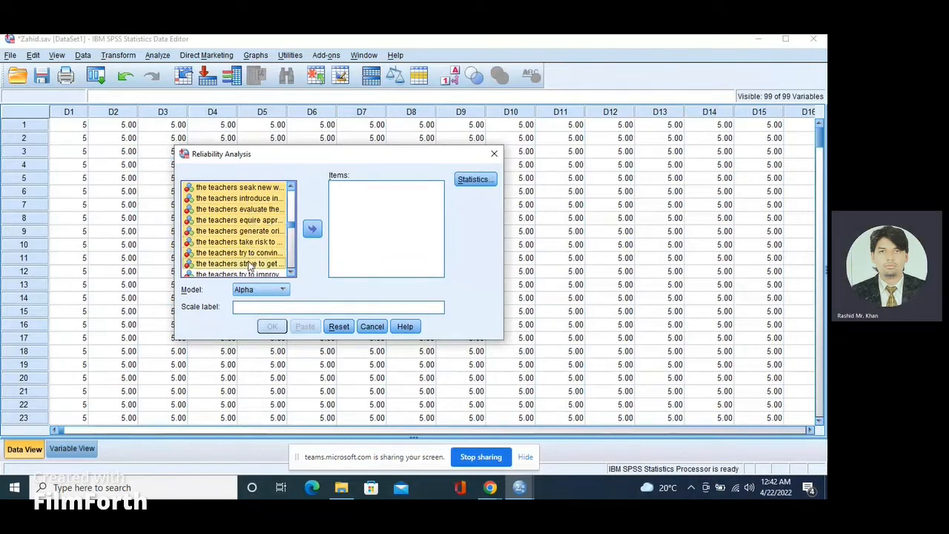
# - Add the items from "the teachers try to improv..." through "the teachers stive to settl..." to the selection, including the fear of negative results item
pyautogui.click(292, 271)
pyautogui.click(292, 272)
pyautogui.click(291, 271)
pyautogui.click(291, 272)
pyautogui.click(291, 271)
pyautogui.keyDown('ctrl'); pyautogui.click(257, 231); pyautogui.keyUp('ctrl')
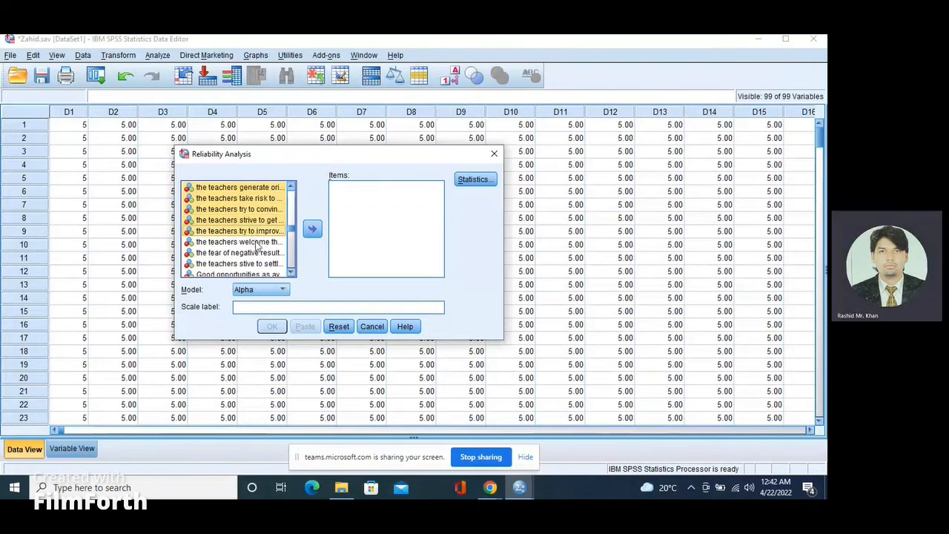
pyautogui.keyDown('ctrl'); pyautogui.click(258, 241); pyautogui.keyUp('ctrl')
pyautogui.keyDown('ctrl'); pyautogui.click(258, 253); pyautogui.keyUp('ctrl')
pyautogui.keyDown('ctrl'); pyautogui.click(259, 264); pyautogui.keyUp('ctrl')
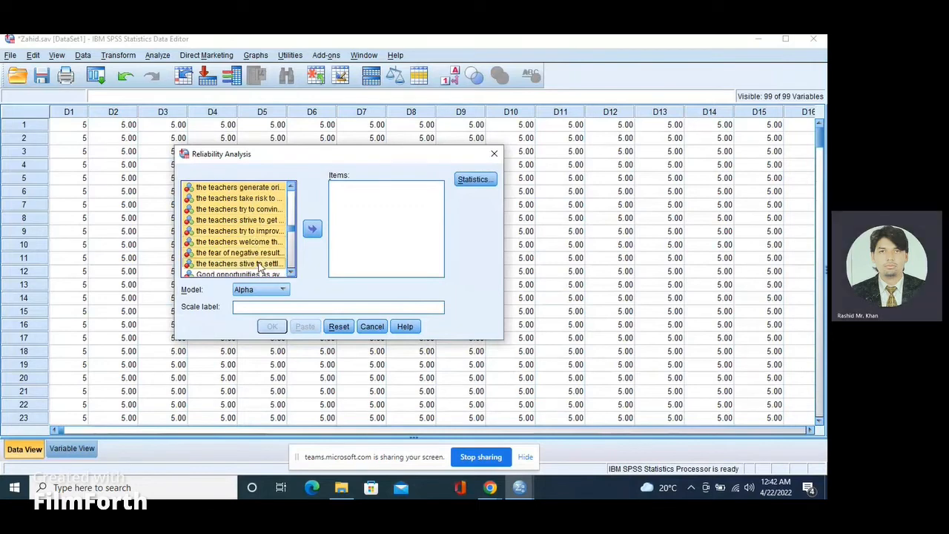
# - Extend the selection with the items from "Good opportunities as av..." through "the teachers level of com..."
pyautogui.click(292, 272)
pyautogui.click(291, 271)
pyautogui.click(291, 271)
pyautogui.click(291, 272)
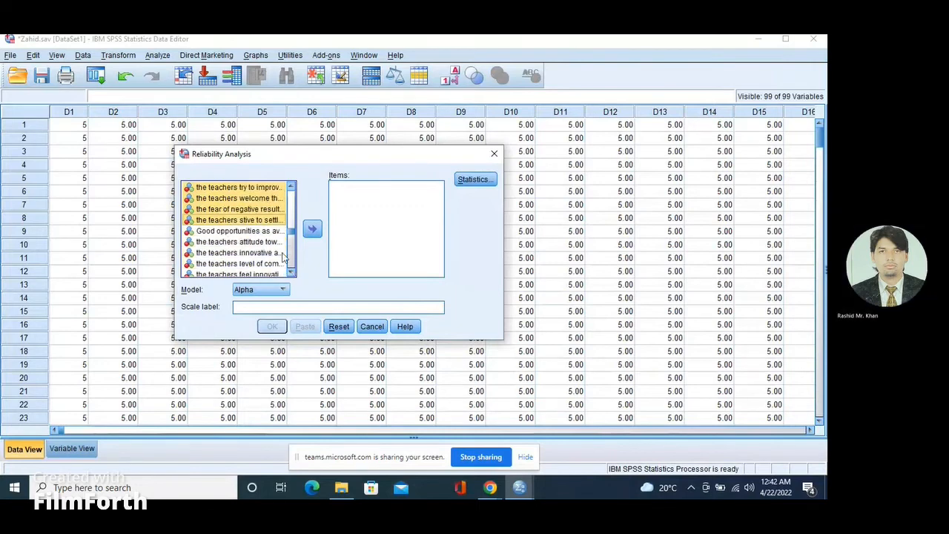
pyautogui.keyDown('ctrl'); pyautogui.click(265, 230); pyautogui.keyUp('ctrl')
pyautogui.keyDown('ctrl'); pyautogui.click(267, 243); pyautogui.keyUp('ctrl')
pyautogui.keyDown('ctrl'); pyautogui.click(267, 253); pyautogui.keyUp('ctrl')
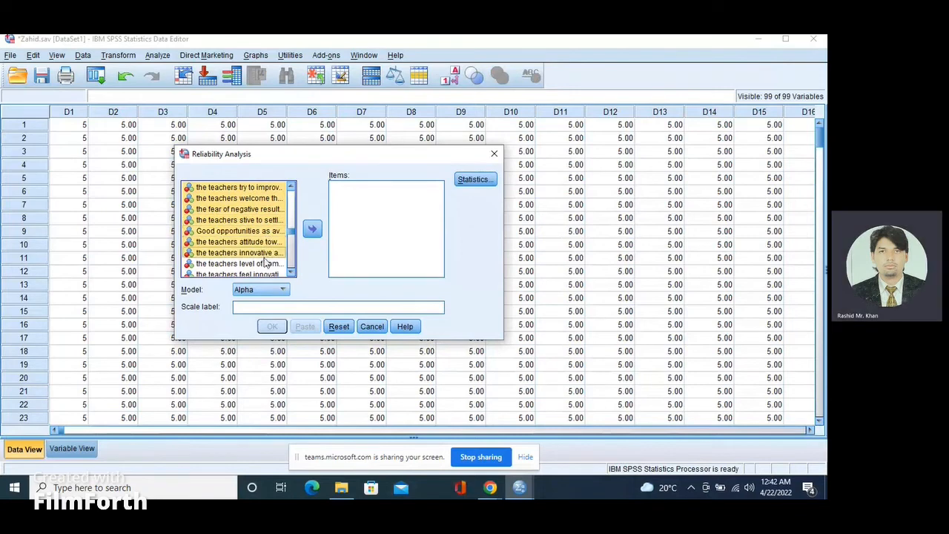
pyautogui.keyDown('ctrl'); pyautogui.click(267, 264); pyautogui.keyUp('ctrl')
# - Add the items "the teachers feel innovati...", "the teachers acknowlege..." and the following "the teachers innovative a..." to the selection
pyautogui.click(292, 272)
pyautogui.click(291, 272)
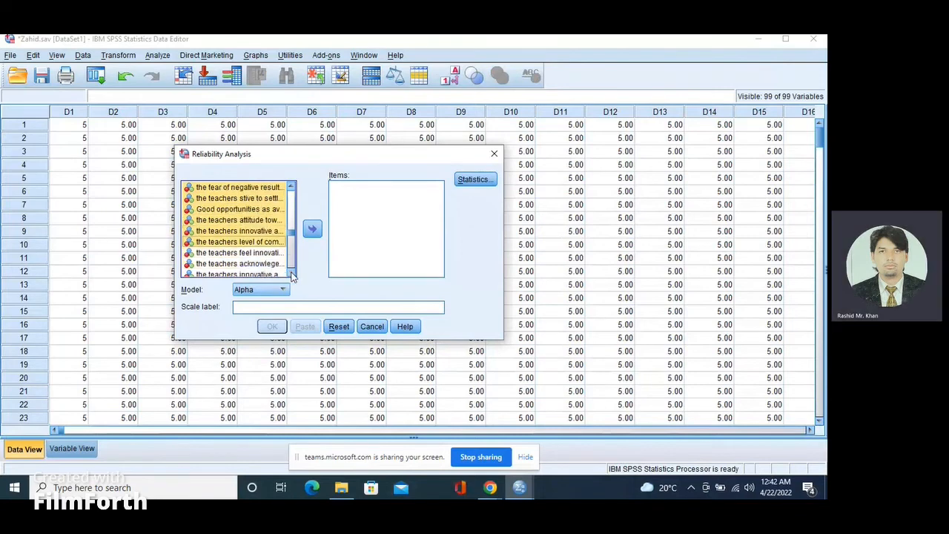
pyautogui.click(291, 271)
pyautogui.click(291, 271)
pyautogui.click(292, 272)
pyautogui.click(292, 272)
pyautogui.keyDown('ctrl'); pyautogui.click(258, 209); pyautogui.keyUp('ctrl')
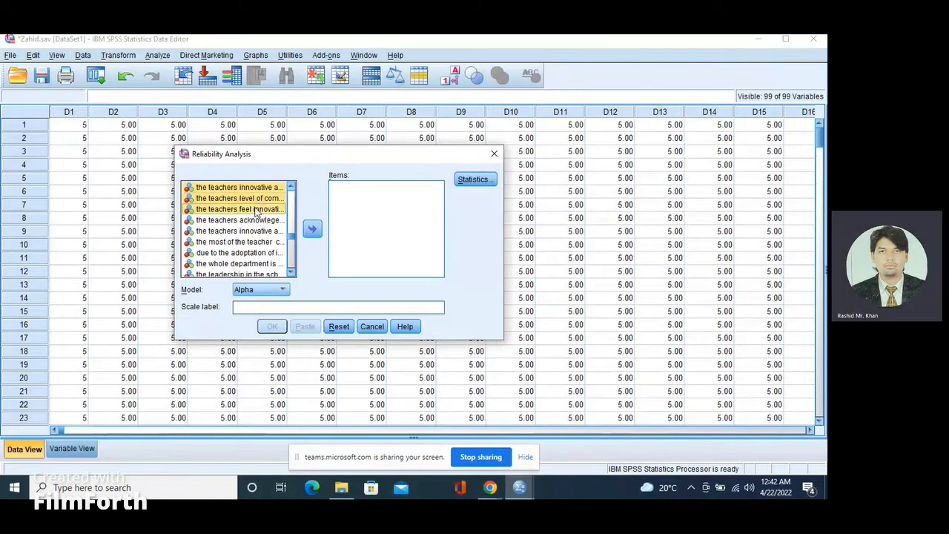
pyautogui.keyDown('ctrl'); pyautogui.click(256, 220); pyautogui.keyUp('ctrl')
pyautogui.keyDown('ctrl'); pyautogui.click(253, 232); pyautogui.keyUp('ctrl')
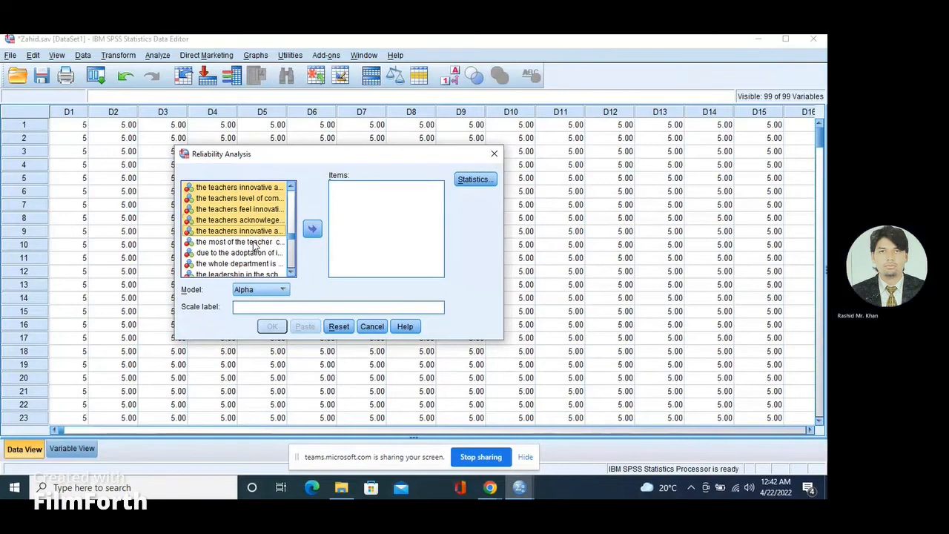
# - Extend the selection from "the most of the teacher c..." through the remaining teachers' innovative behaviour items, and move all selected variables into the analysis items
pyautogui.keyDown('ctrl'); pyautogui.click(254, 242); pyautogui.keyUp('ctrl')
pyautogui.keyDown('ctrl'); pyautogui.click(254, 253); pyautogui.keyUp('ctrl')
pyautogui.keyDown('ctrl'); pyautogui.click(256, 264); pyautogui.keyUp('ctrl')
pyautogui.click(292, 273)
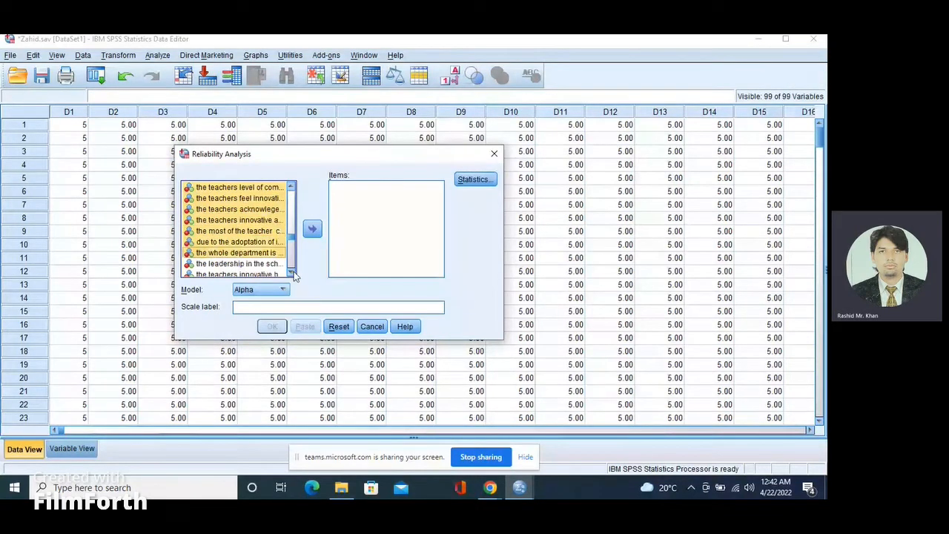
pyautogui.scroll(-1, 294, 276)
pyautogui.click(312, 229)
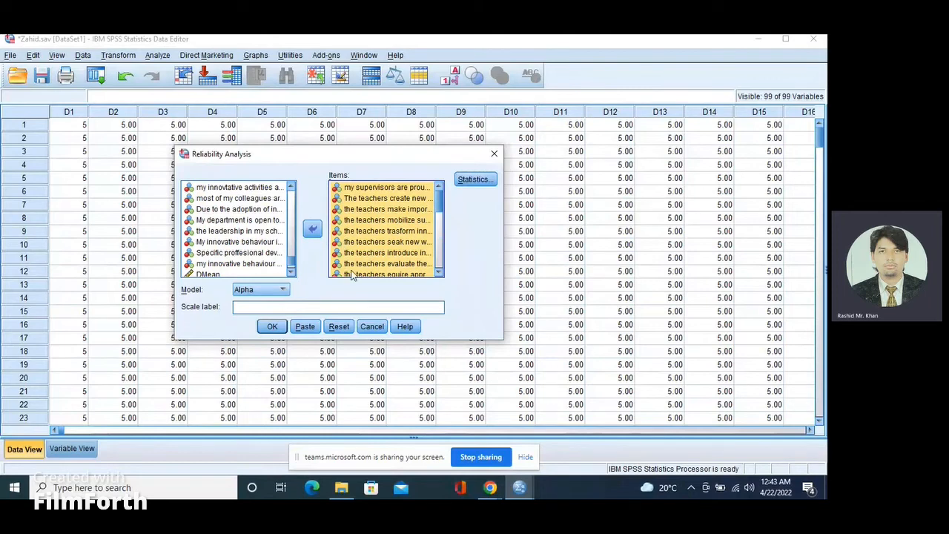
# - Request item, scale and scale if item deleted descriptives, along with inter-item correlations, for the teachers' items
pyautogui.click(461, 181)
pyautogui.click(314, 173)
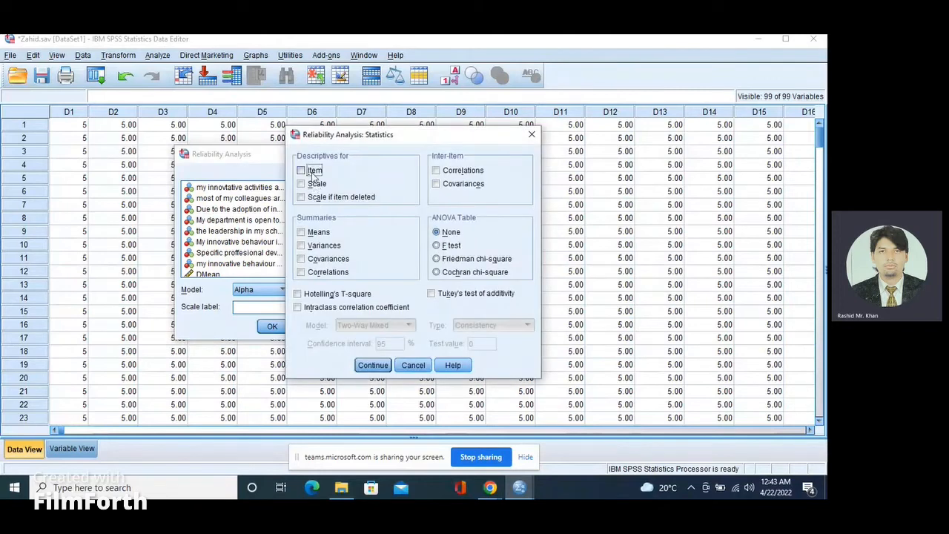
pyautogui.click(312, 184)
pyautogui.click(313, 198)
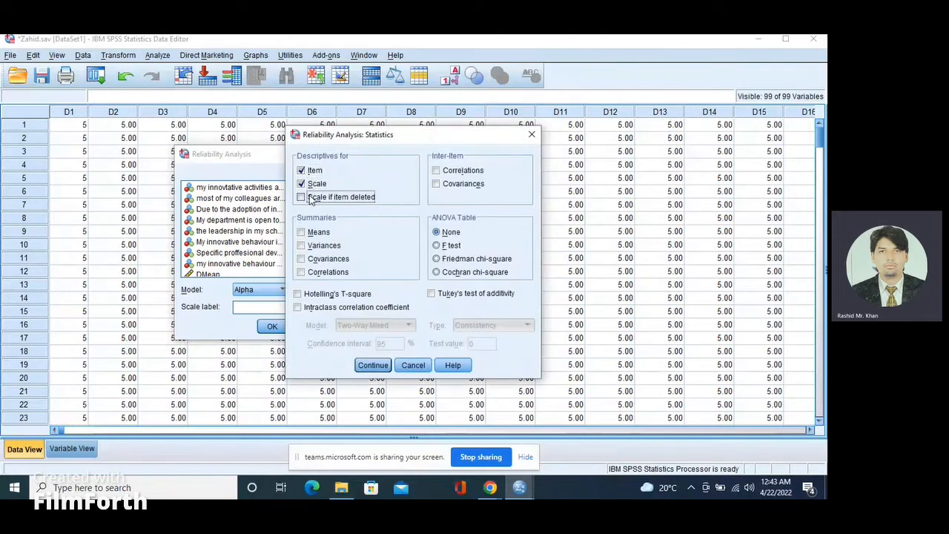
pyautogui.click(437, 171)
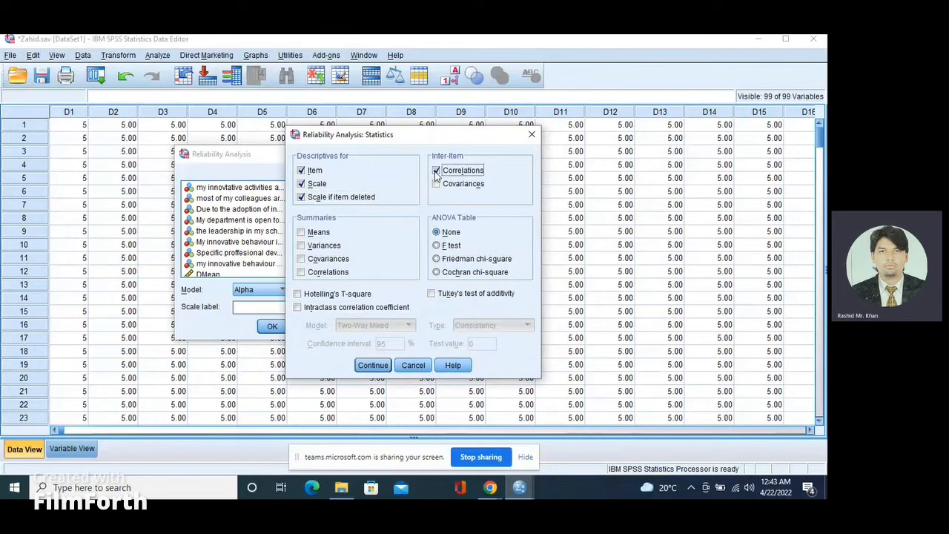
# - Include the summary means and variances, and run the reliability analysis on the teachers' innovative behaviour items
pyautogui.click(319, 232)
pyautogui.click(324, 246)
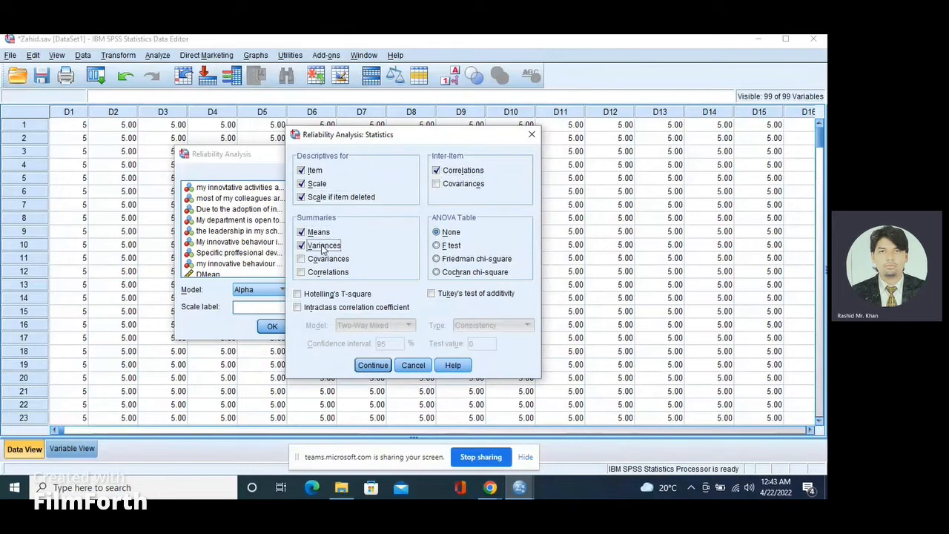
pyautogui.click(372, 365)
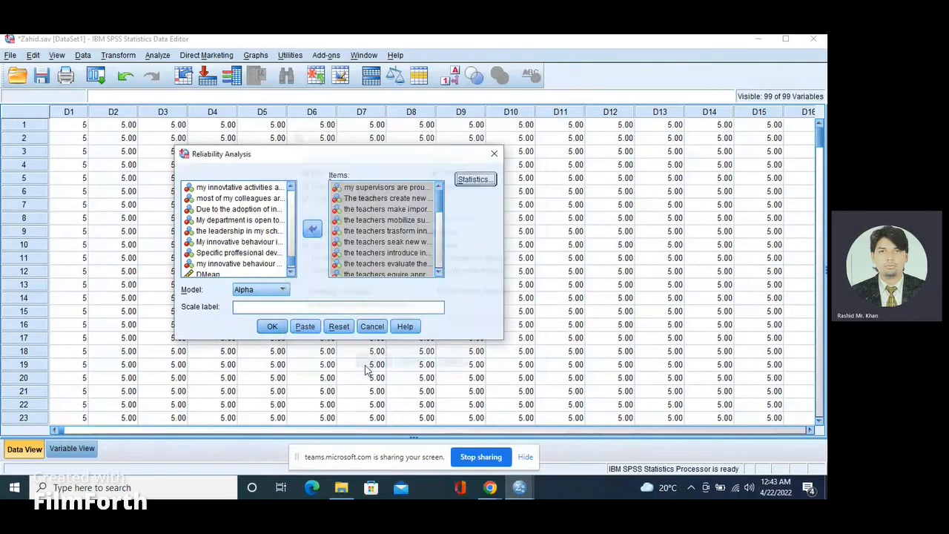
pyautogui.click(271, 327)
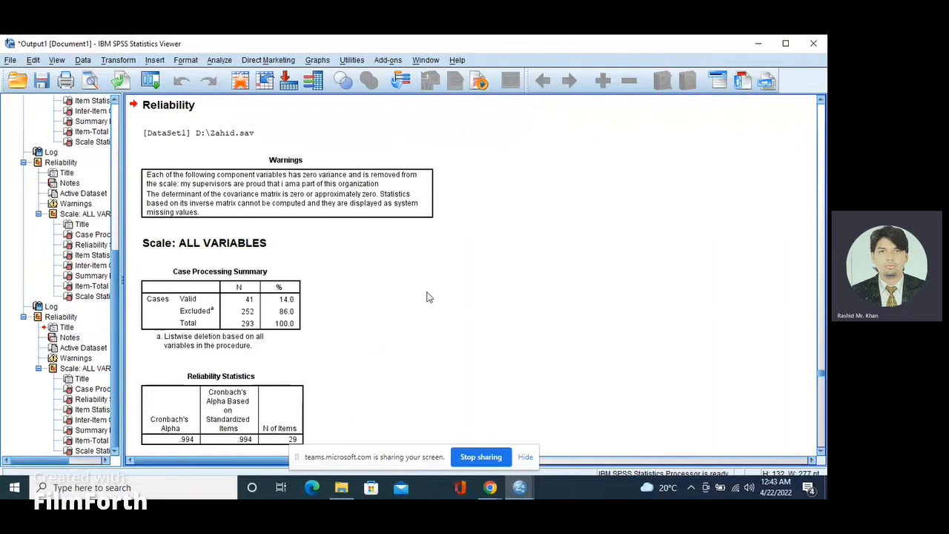
# - Examine the teachers' scale output: the Cronbach's alpha in Reliability Statistics and the means and standard deviations in Item Statistics
pyautogui.scroll(-2, 427, 332)
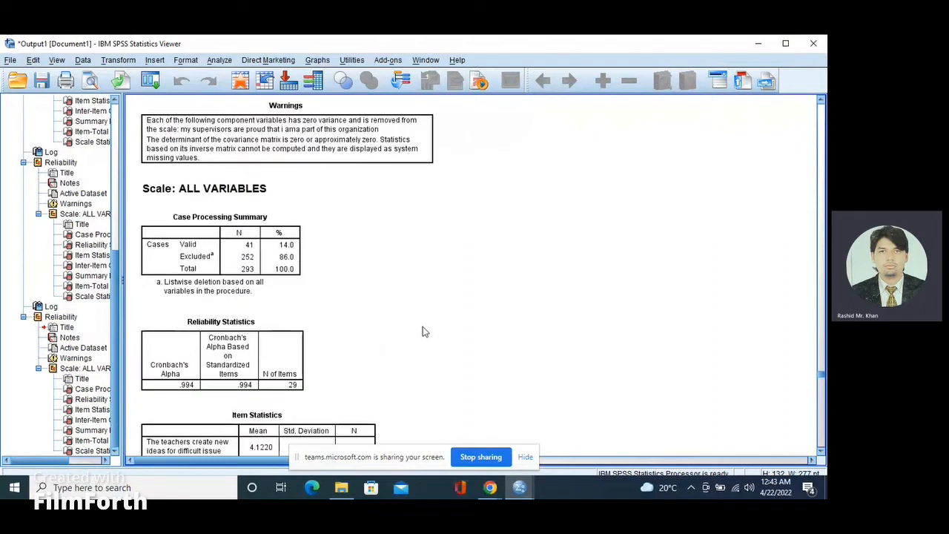
pyautogui.scroll(-2, 423, 332)
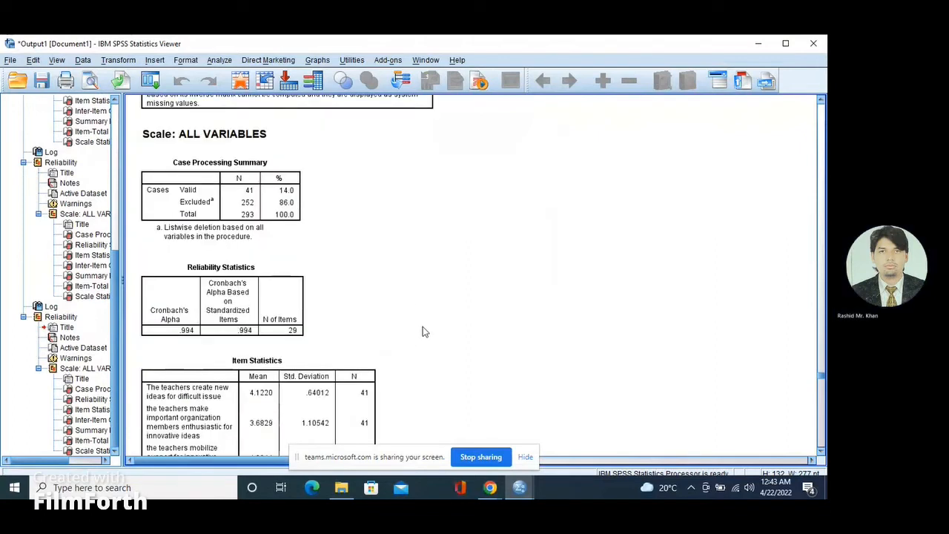
pyautogui.click(175, 329)
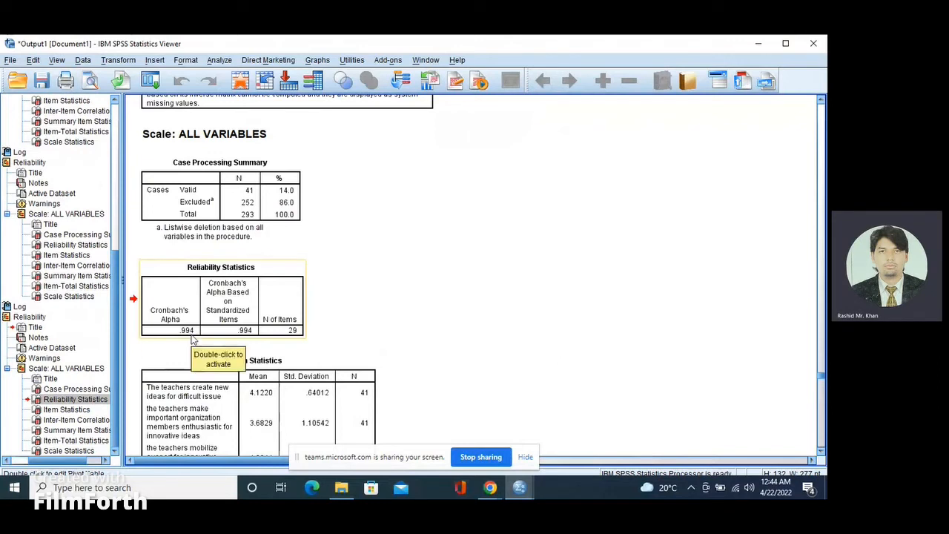
pyautogui.click(192, 339)
pyautogui.scroll(-2, 211, 350)
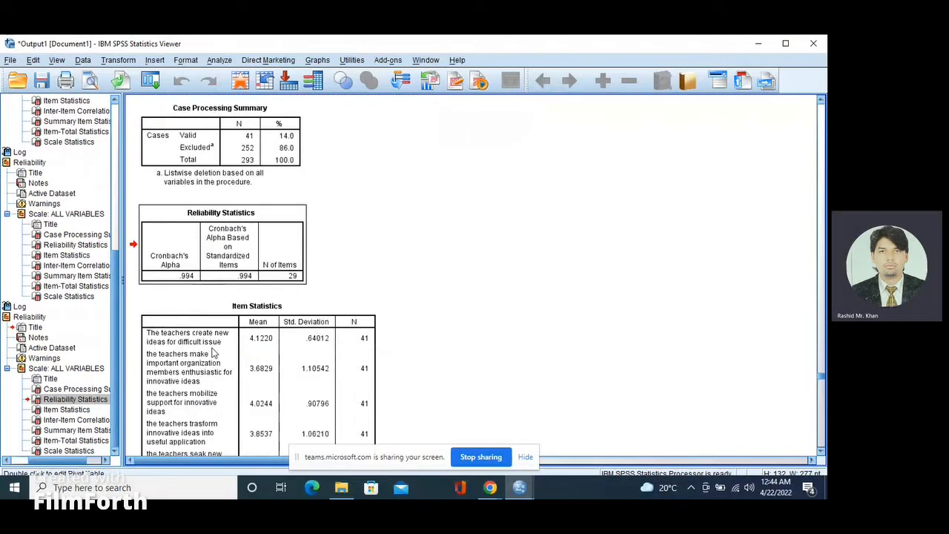
pyautogui.scroll(-4, 213, 352)
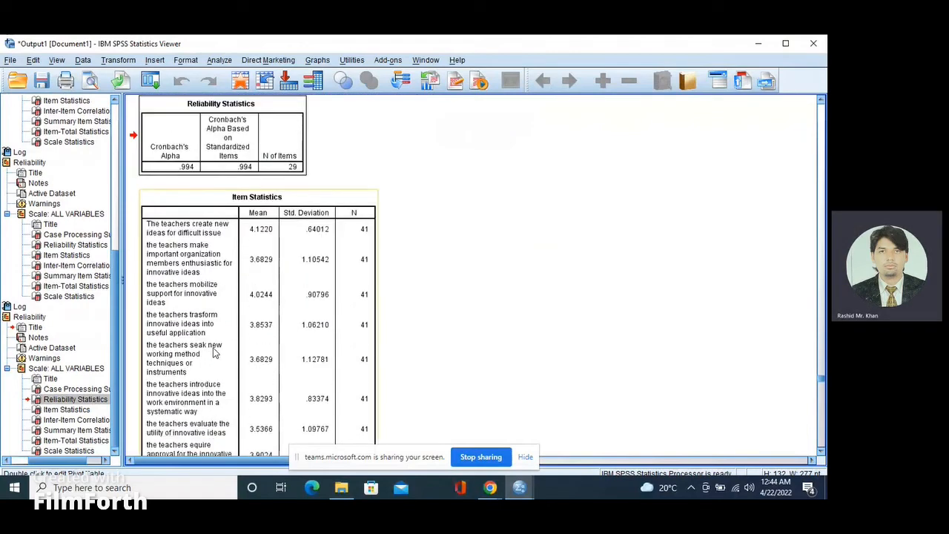
pyautogui.scroll(-2, 214, 352)
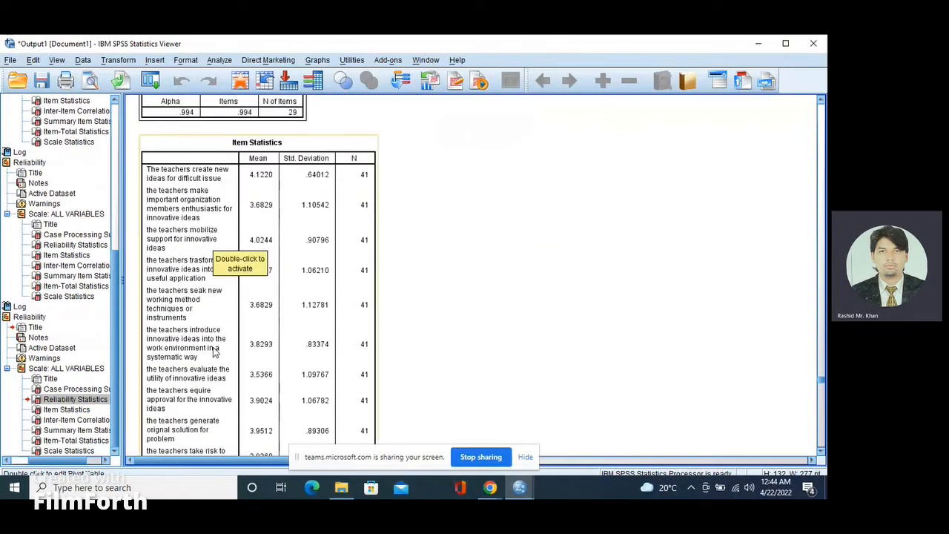
pyautogui.scroll(6, 214, 352)
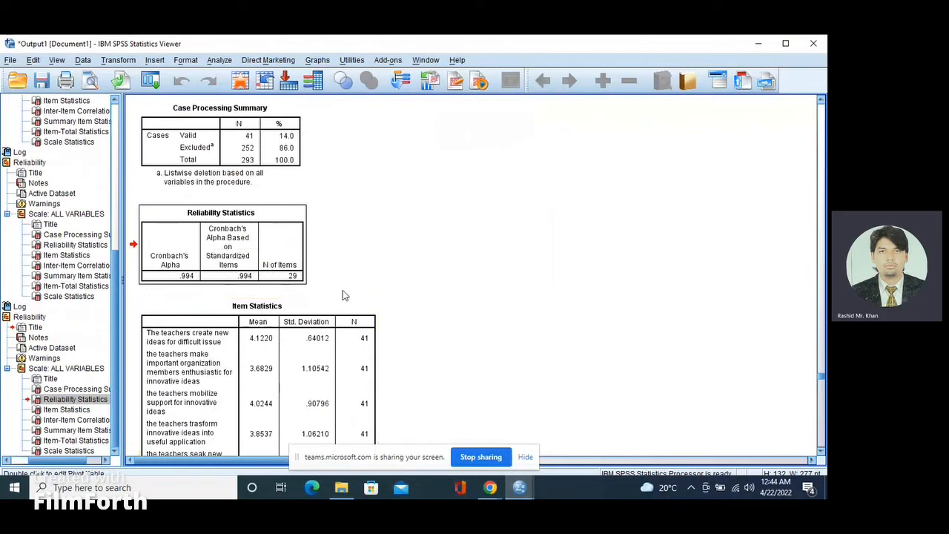